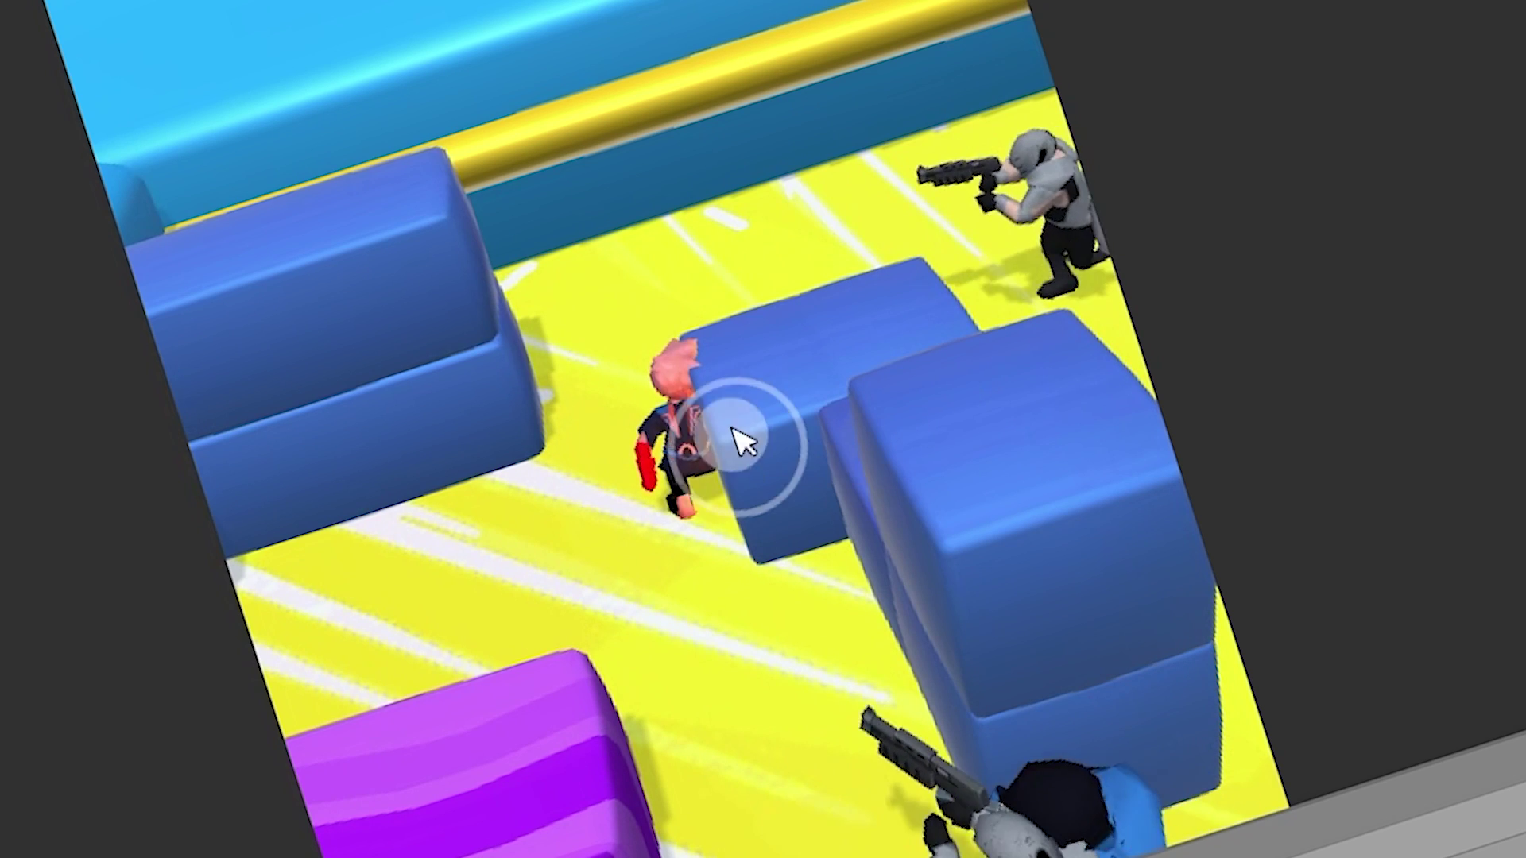
# Step: Drag the joystick to steer the ninja through the maze toward the guards
pyautogui.moveTo(713, 397); pyautogui.dragTo(799, 660)
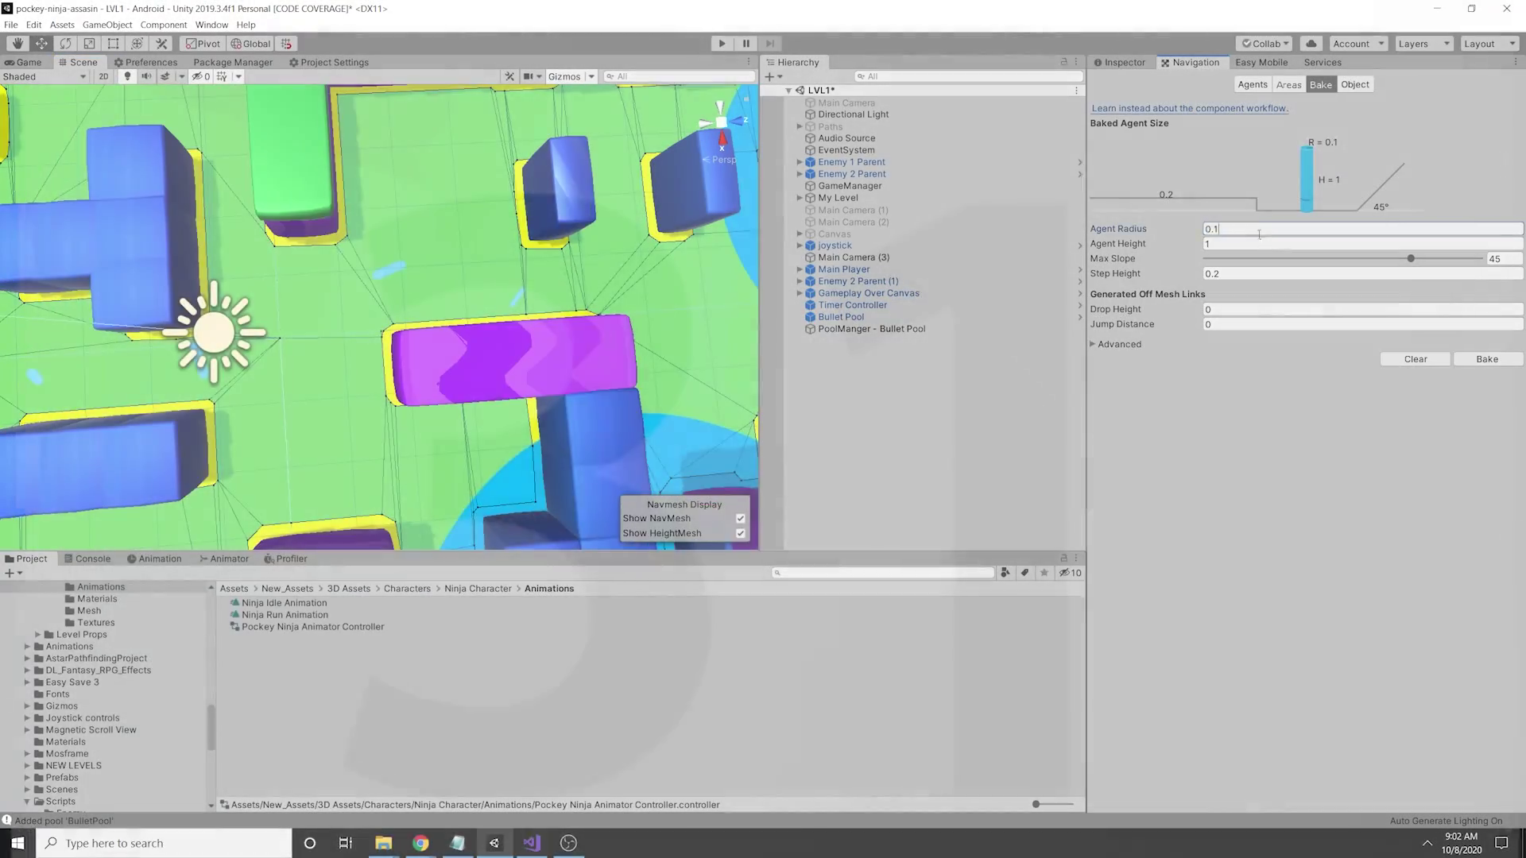
# Step: Set Agent Radius to 0.25 and check the start waypoints under Way Points
pyautogui.write('0.25')
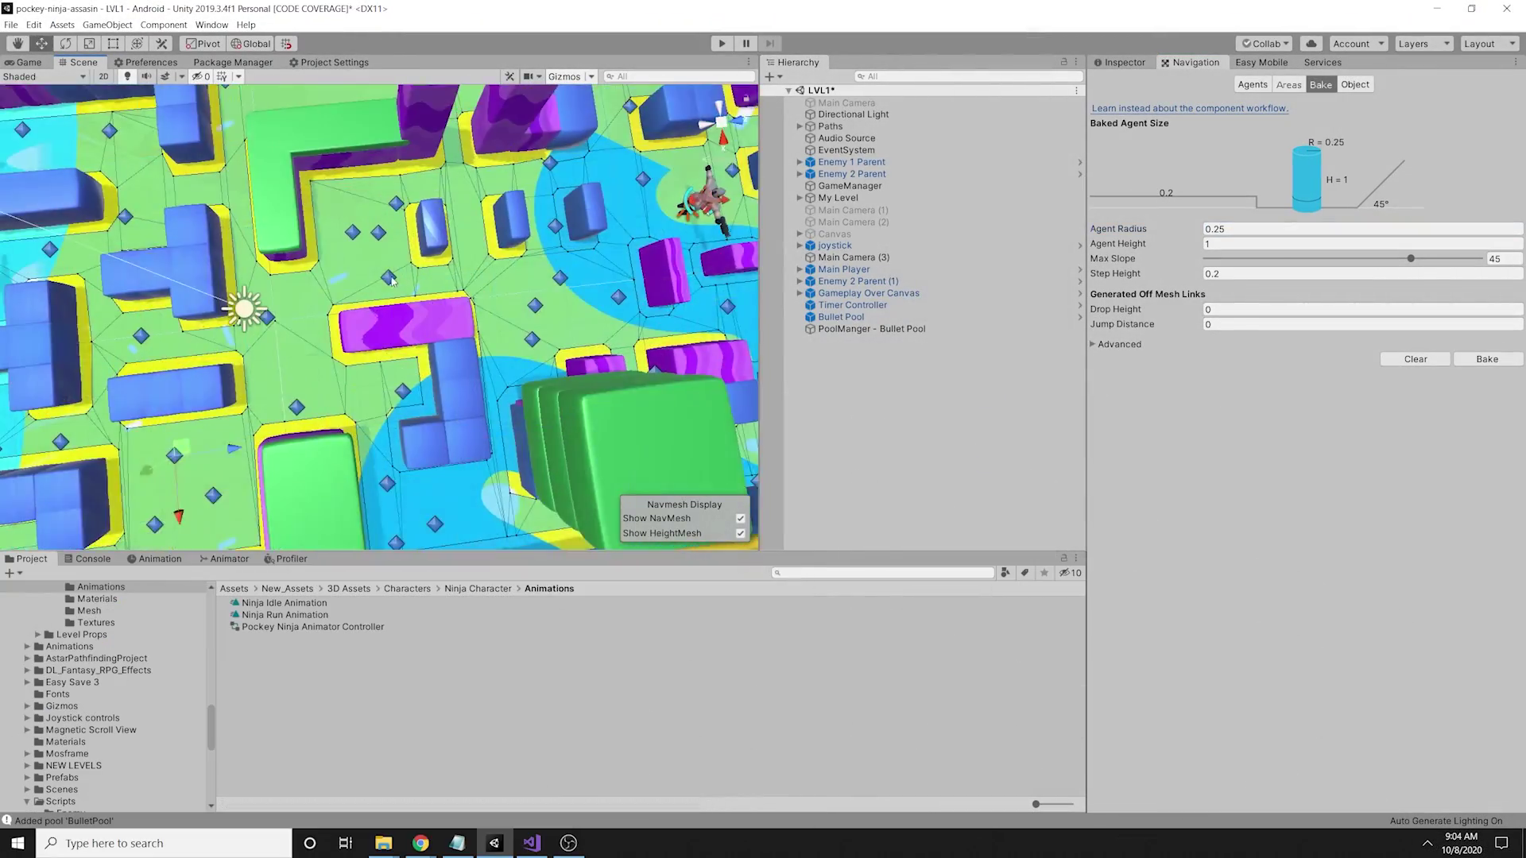
pyautogui.click(307, 249)
pyautogui.click(399, 272)
pyautogui.click(414, 242)
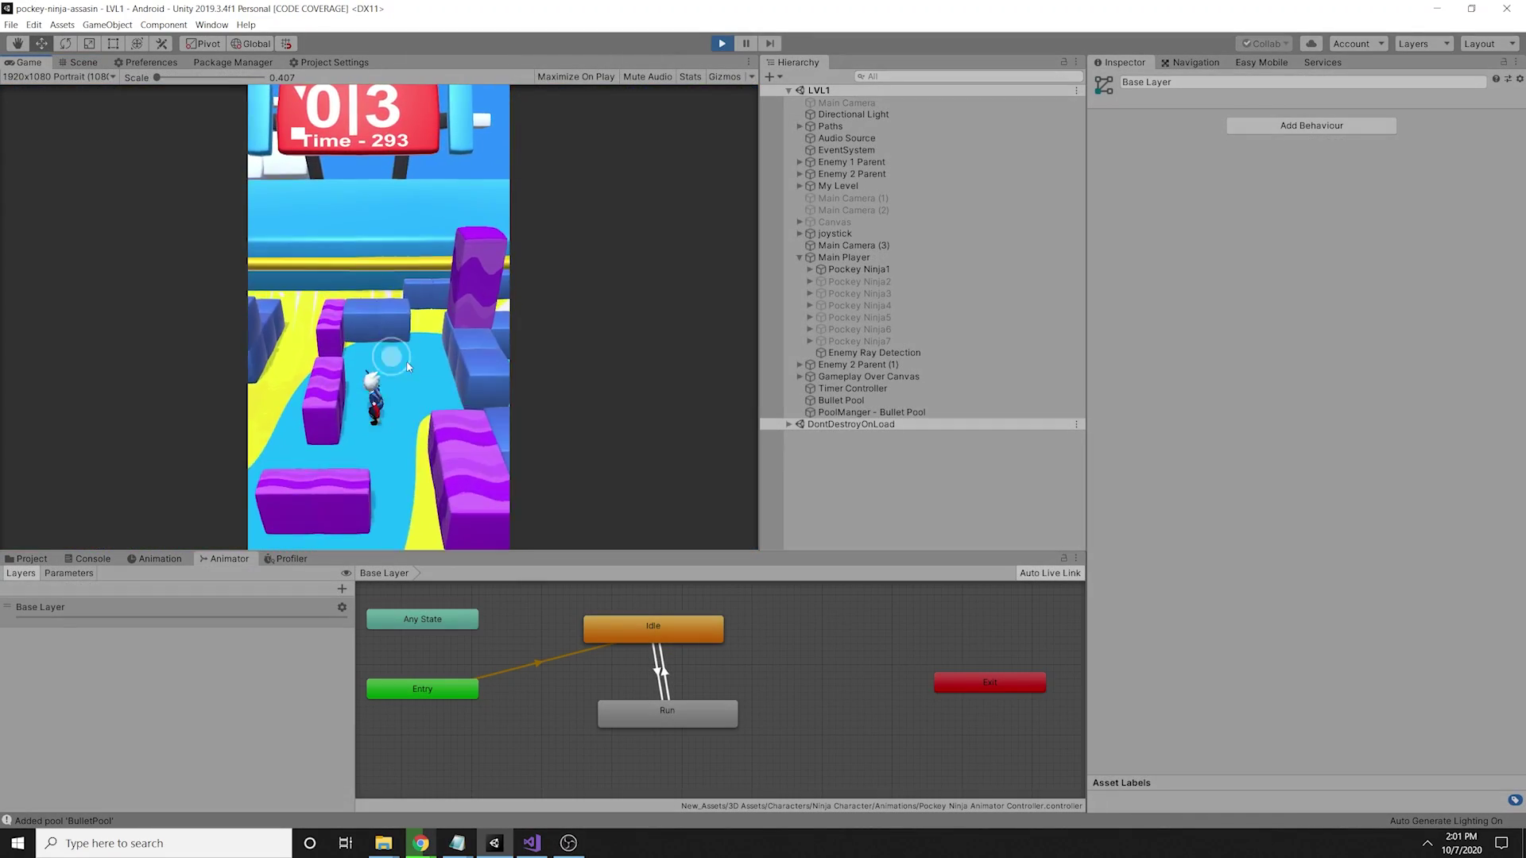
# Step: Playtest the ninja running past the tall, blue and yellow blocks
pyautogui.moveTo(373, 451); pyautogui.dragTo(445, 471)
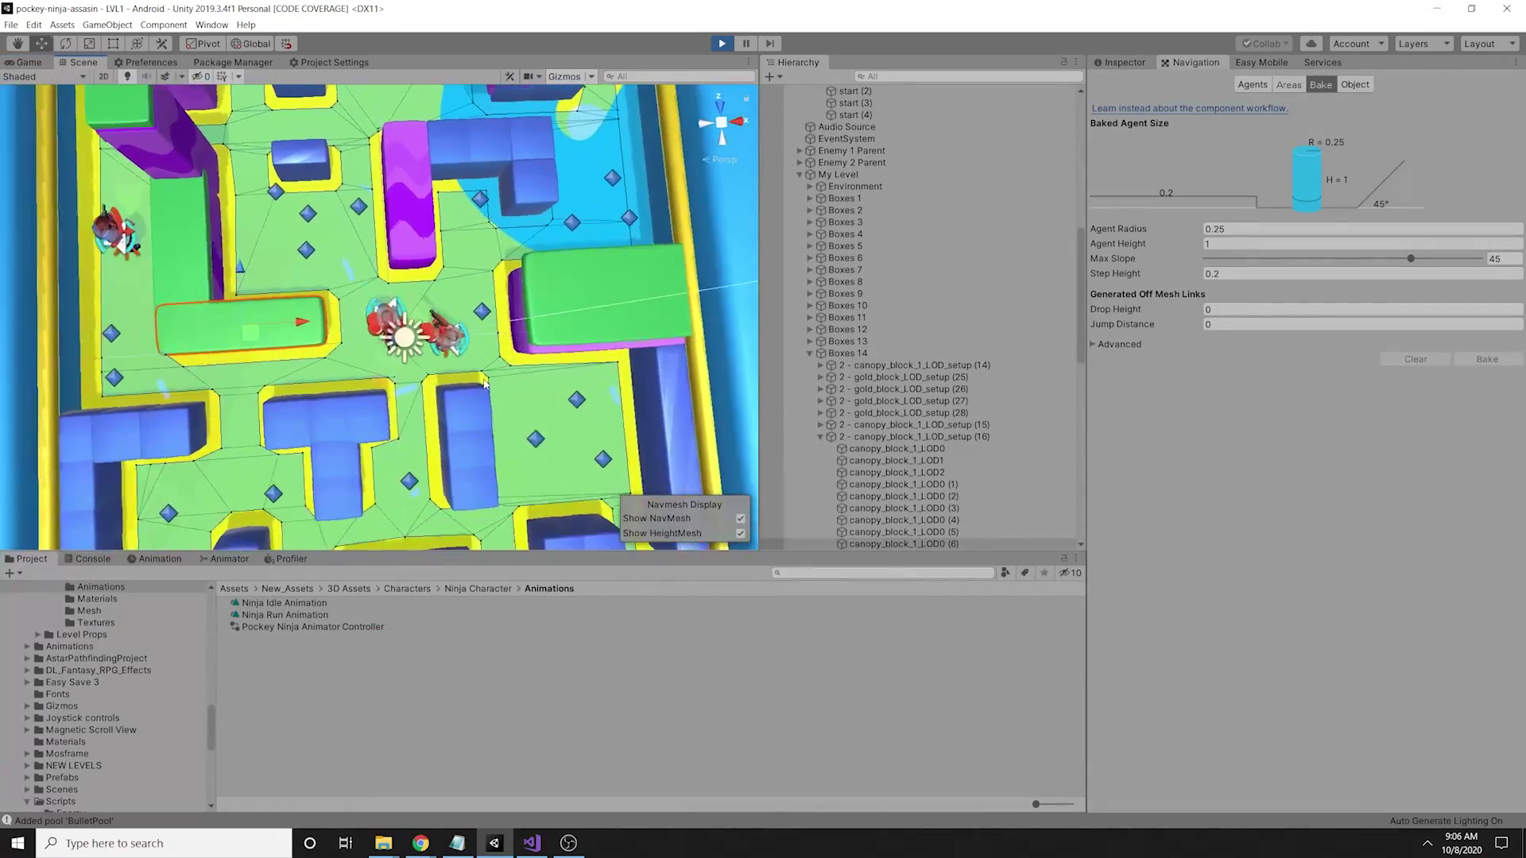
pyautogui.keyDown('alt'); pyautogui.moveTo(485, 384); pyautogui.dragTo(491, 328); pyautogui.keyUp('alt')
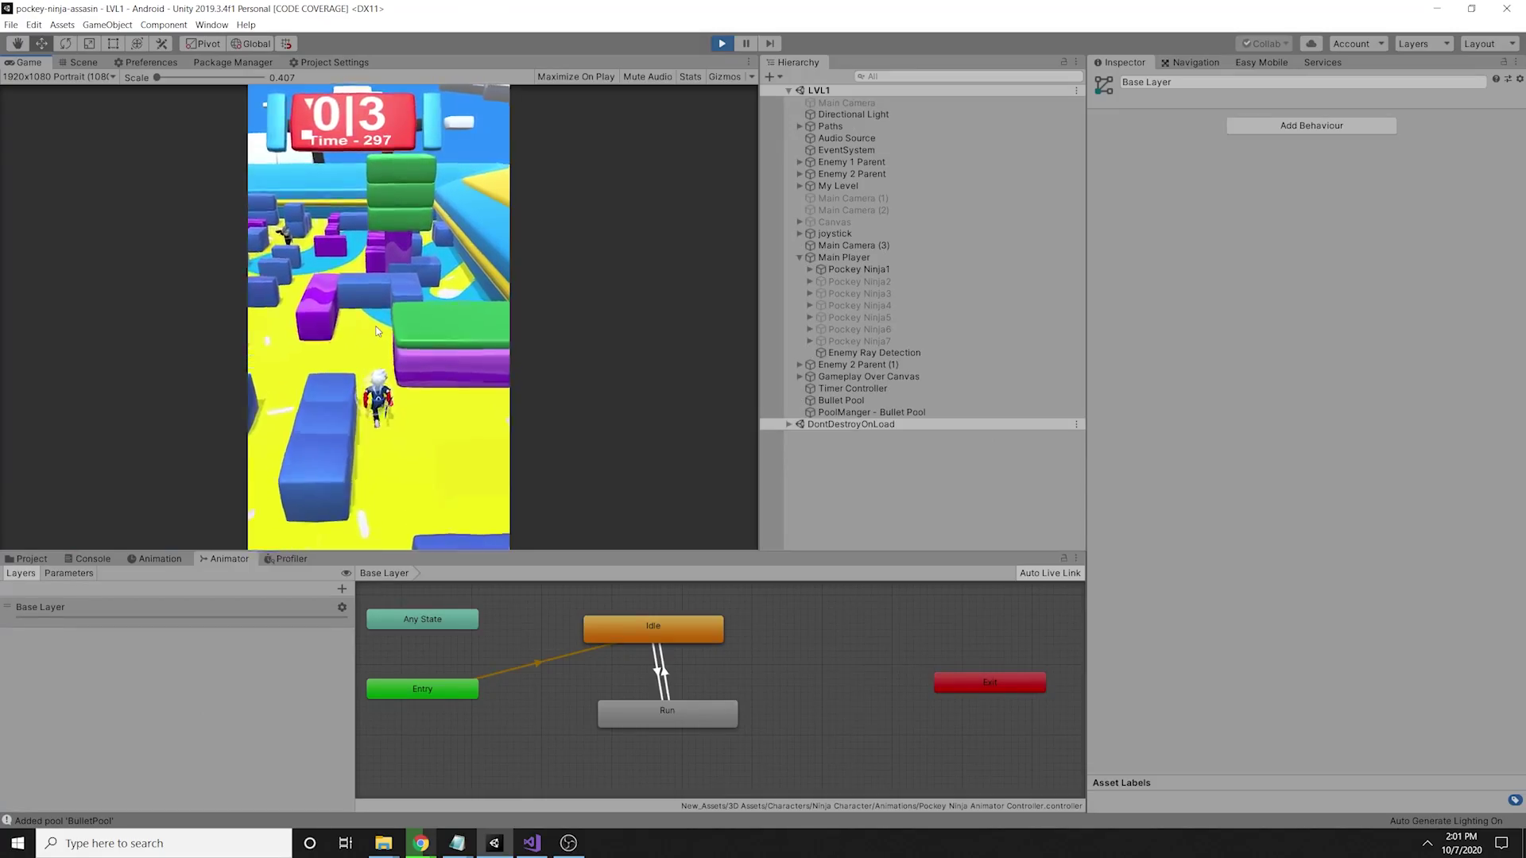
pyautogui.moveTo(265, 368); pyautogui.dragTo(390, 489)
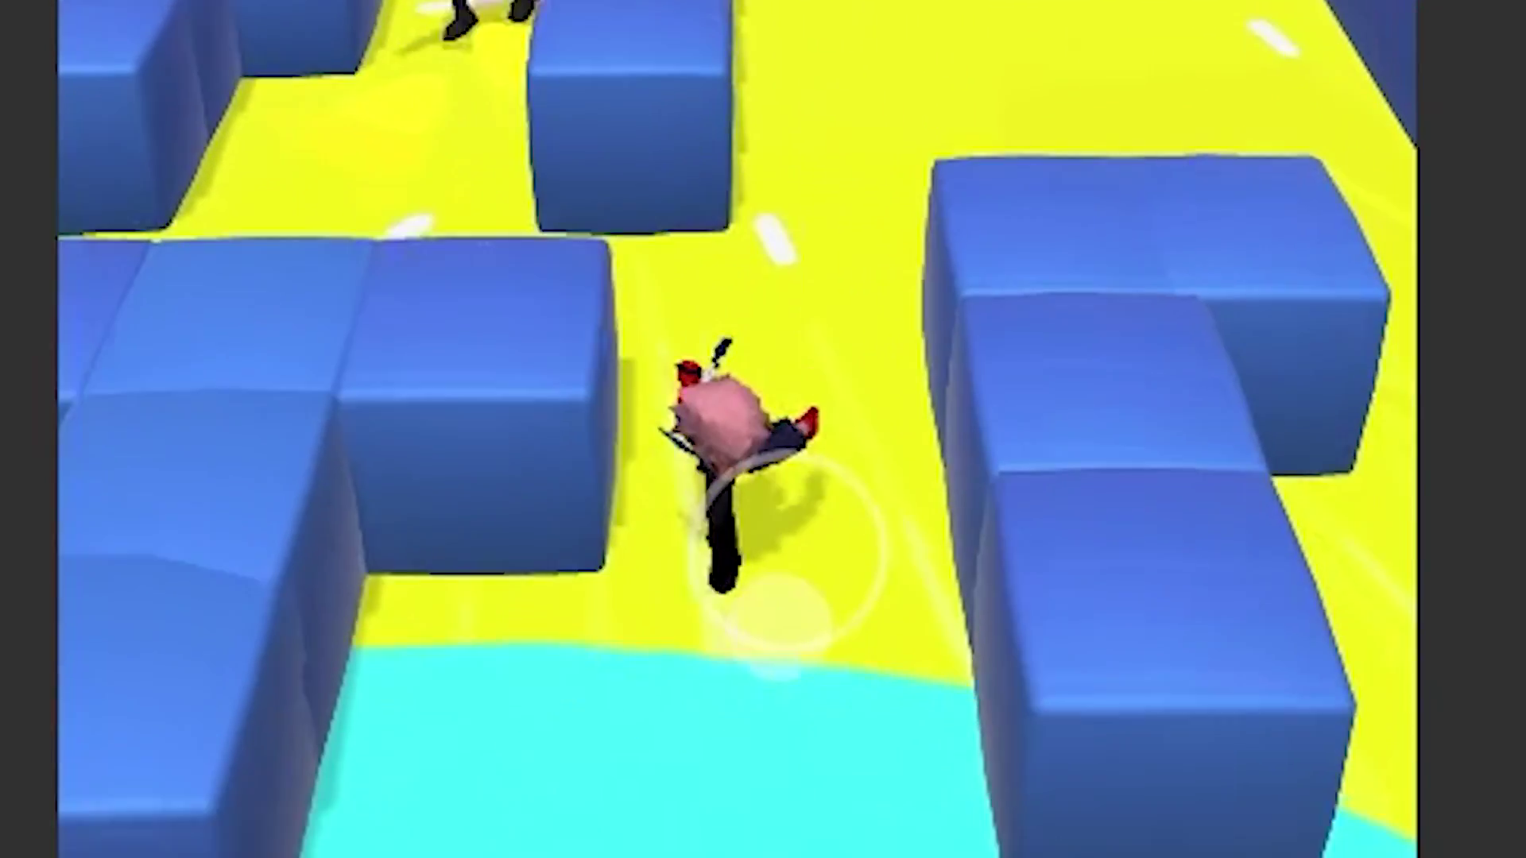
pyautogui.moveTo(767, 612); pyautogui.dragTo(726, 562)
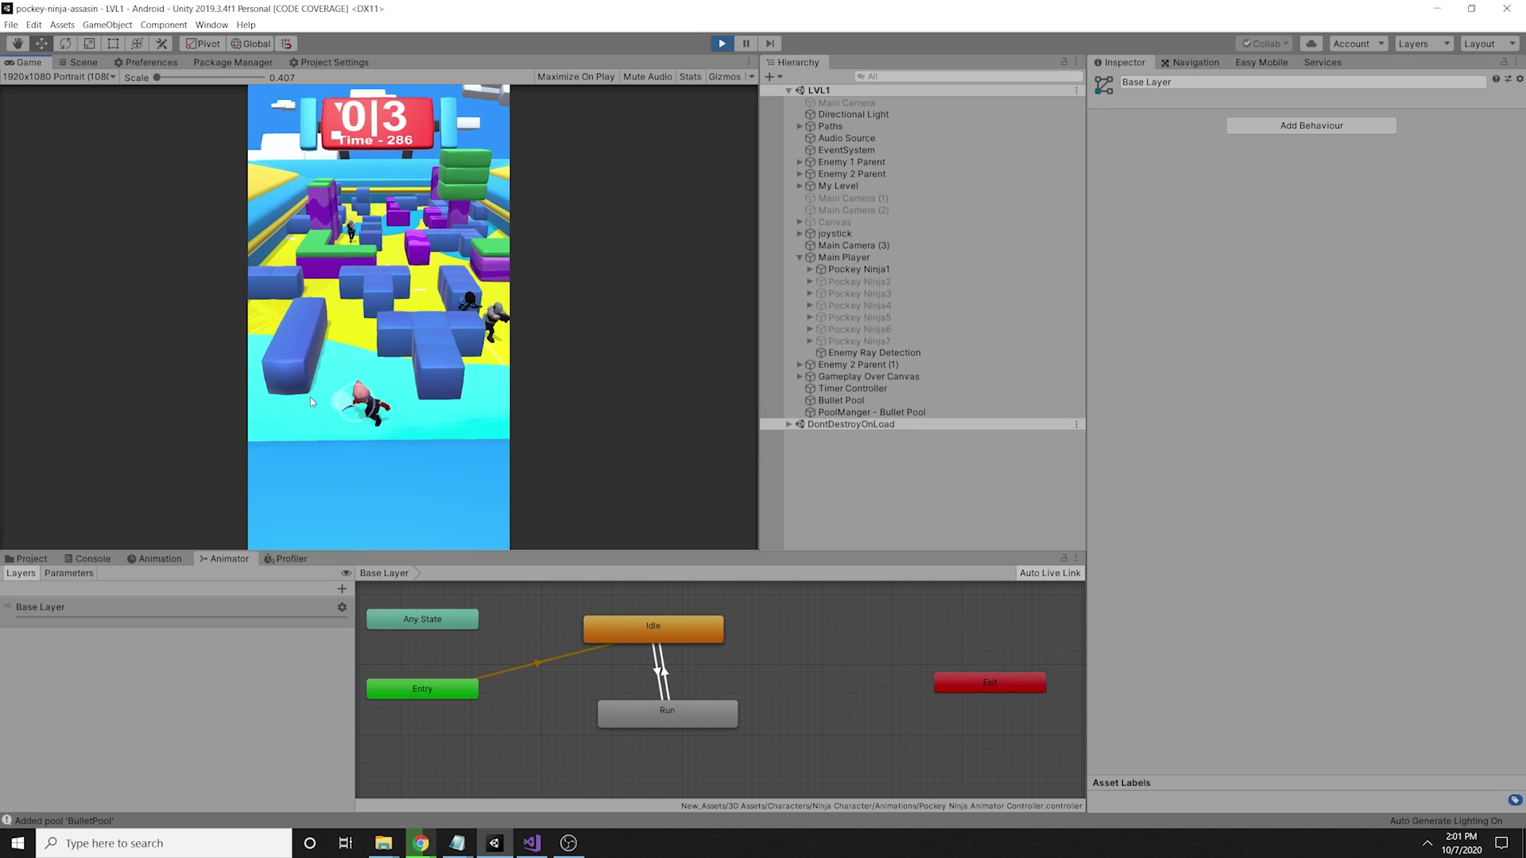
pyautogui.moveTo(310, 397); pyautogui.dragTo(304, 394)
pyautogui.moveTo(412, 350); pyautogui.dragTo(343, 334)
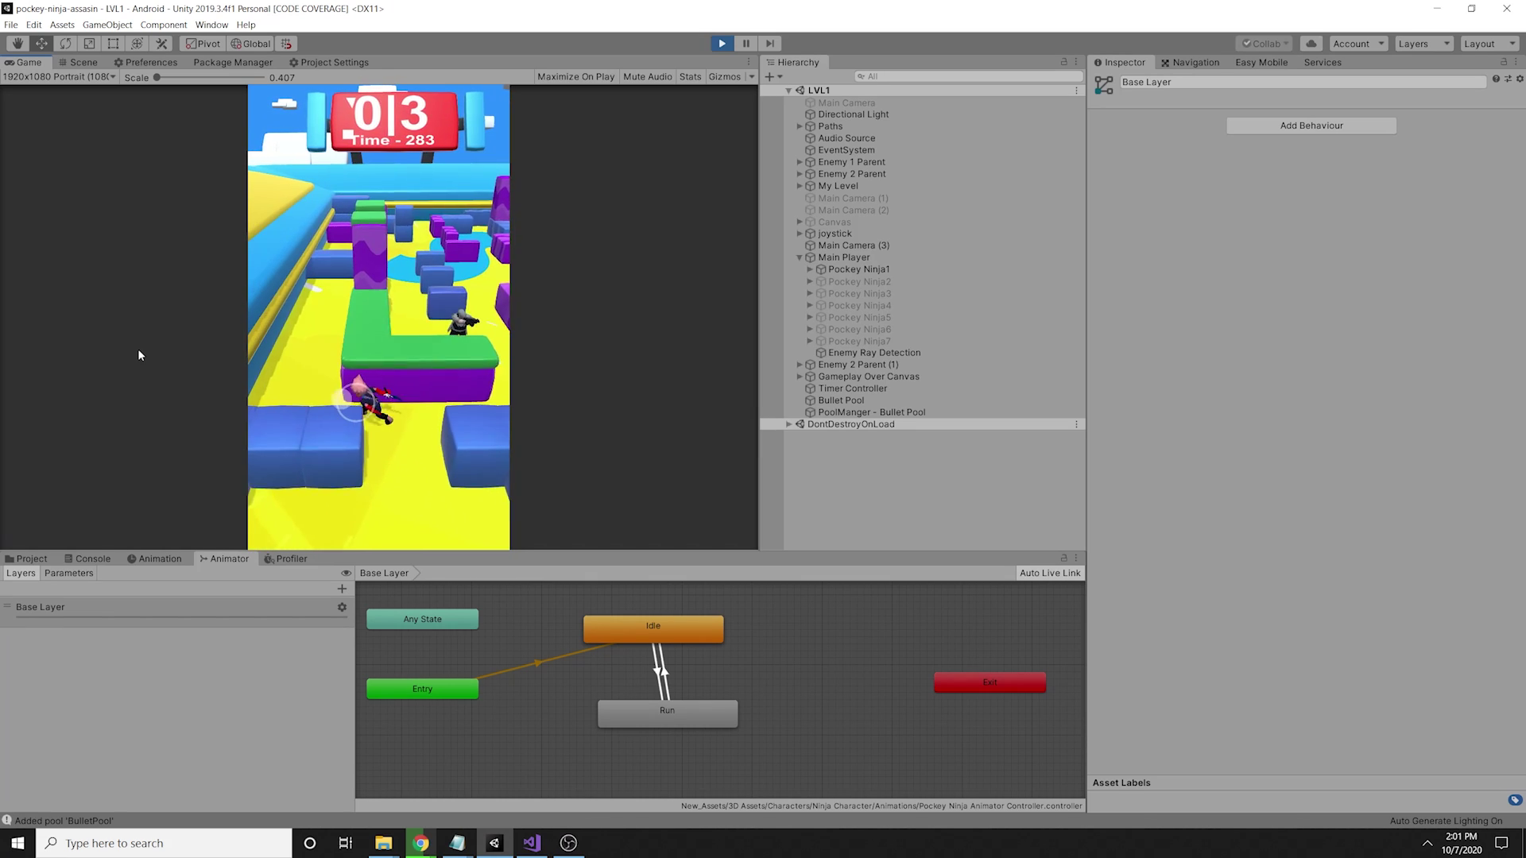
pyautogui.moveTo(139, 355); pyautogui.dragTo(290, 287)
pyautogui.moveTo(389, 279); pyautogui.dragTo(499, 336)
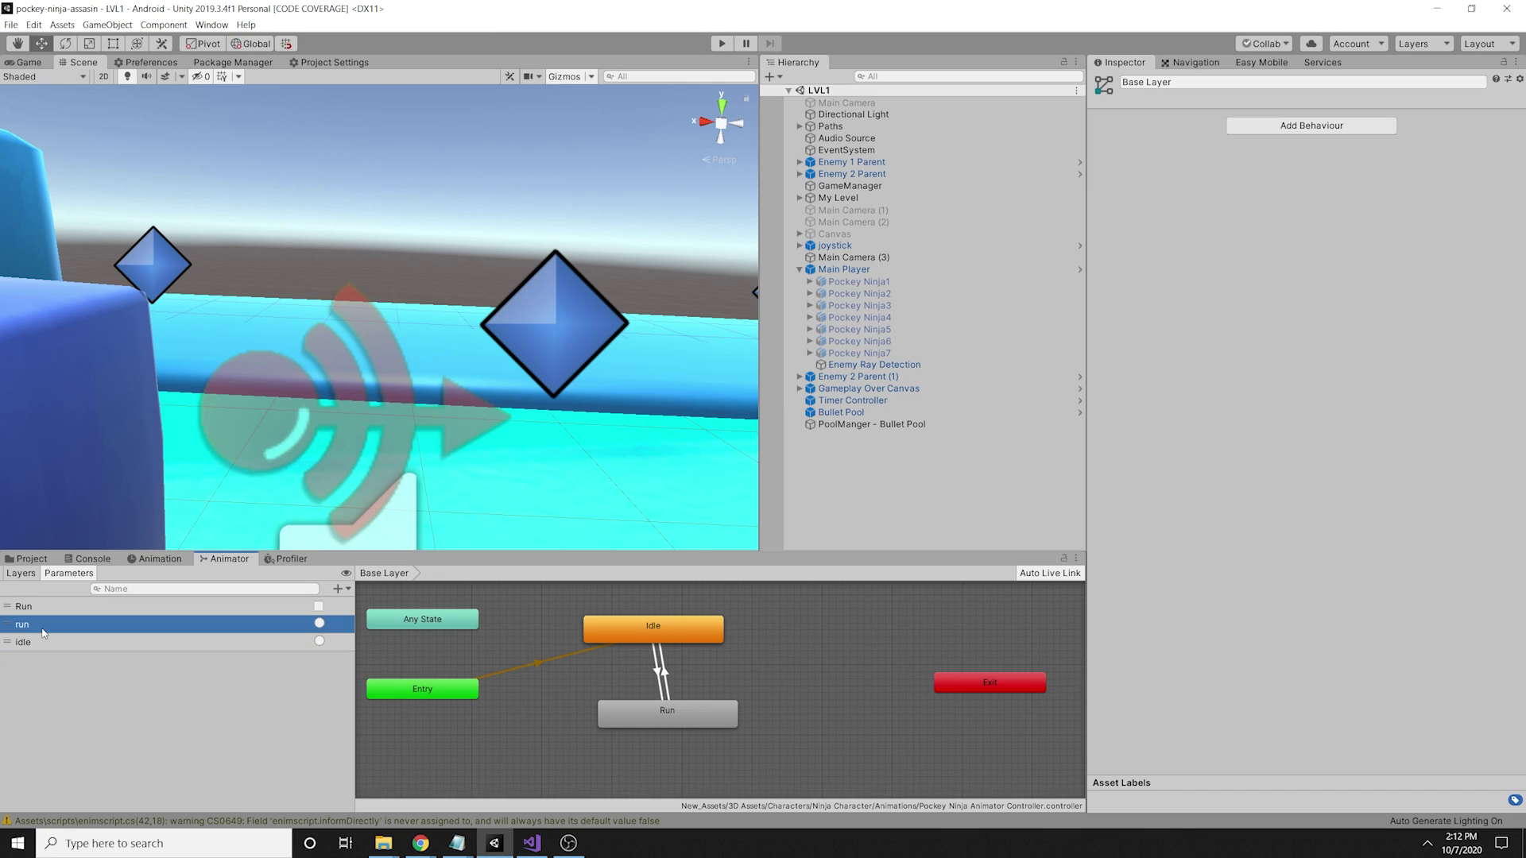
# Step: Make Run→Idle fire on Run false, then playtest the ninja running into guards
pyautogui.click(658, 673)
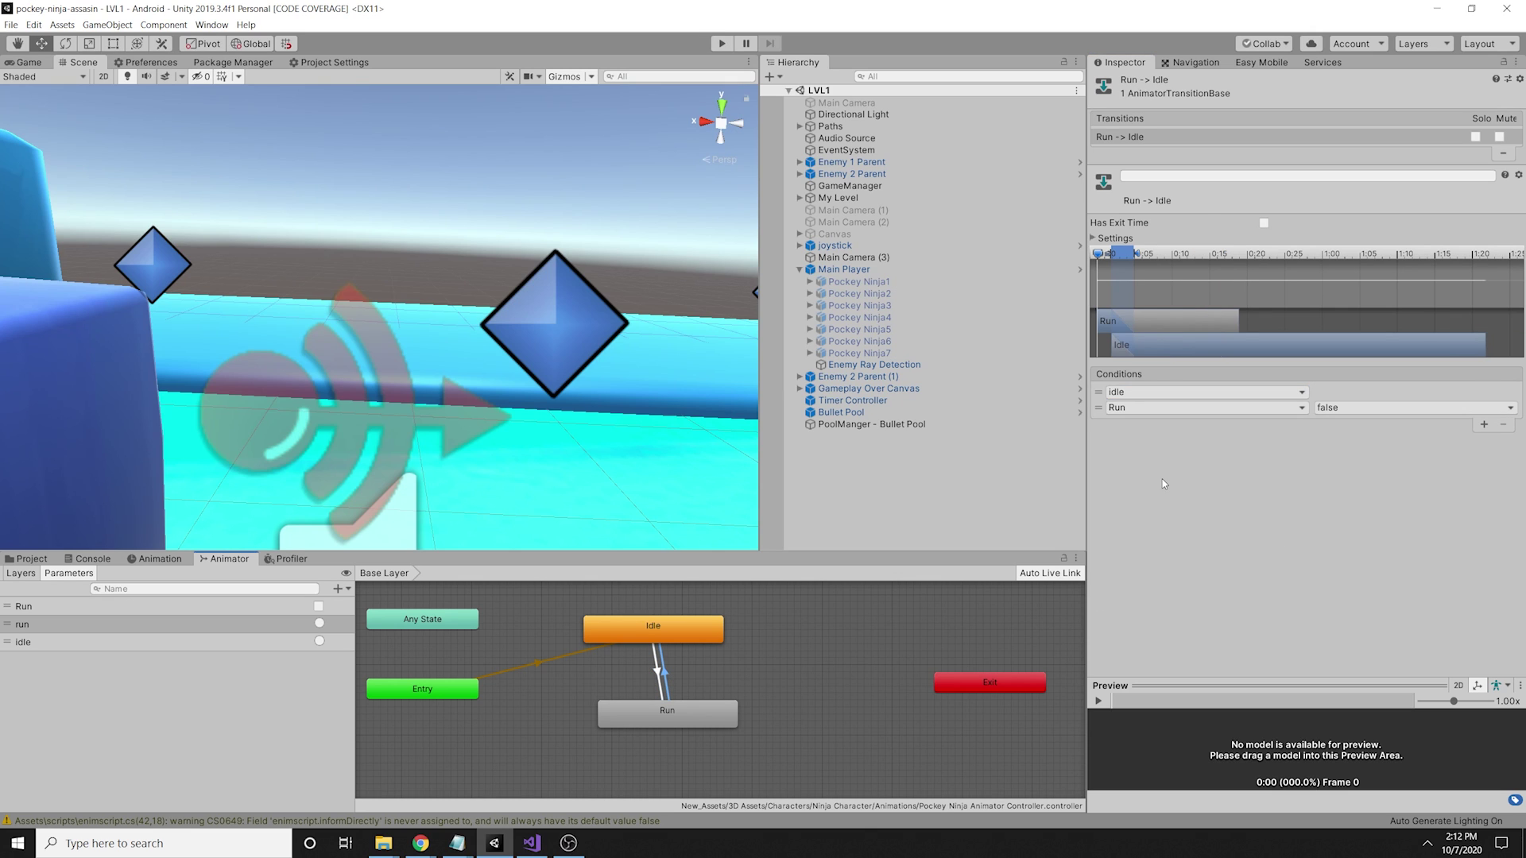
pyautogui.hotkey('ctrl', 'p')
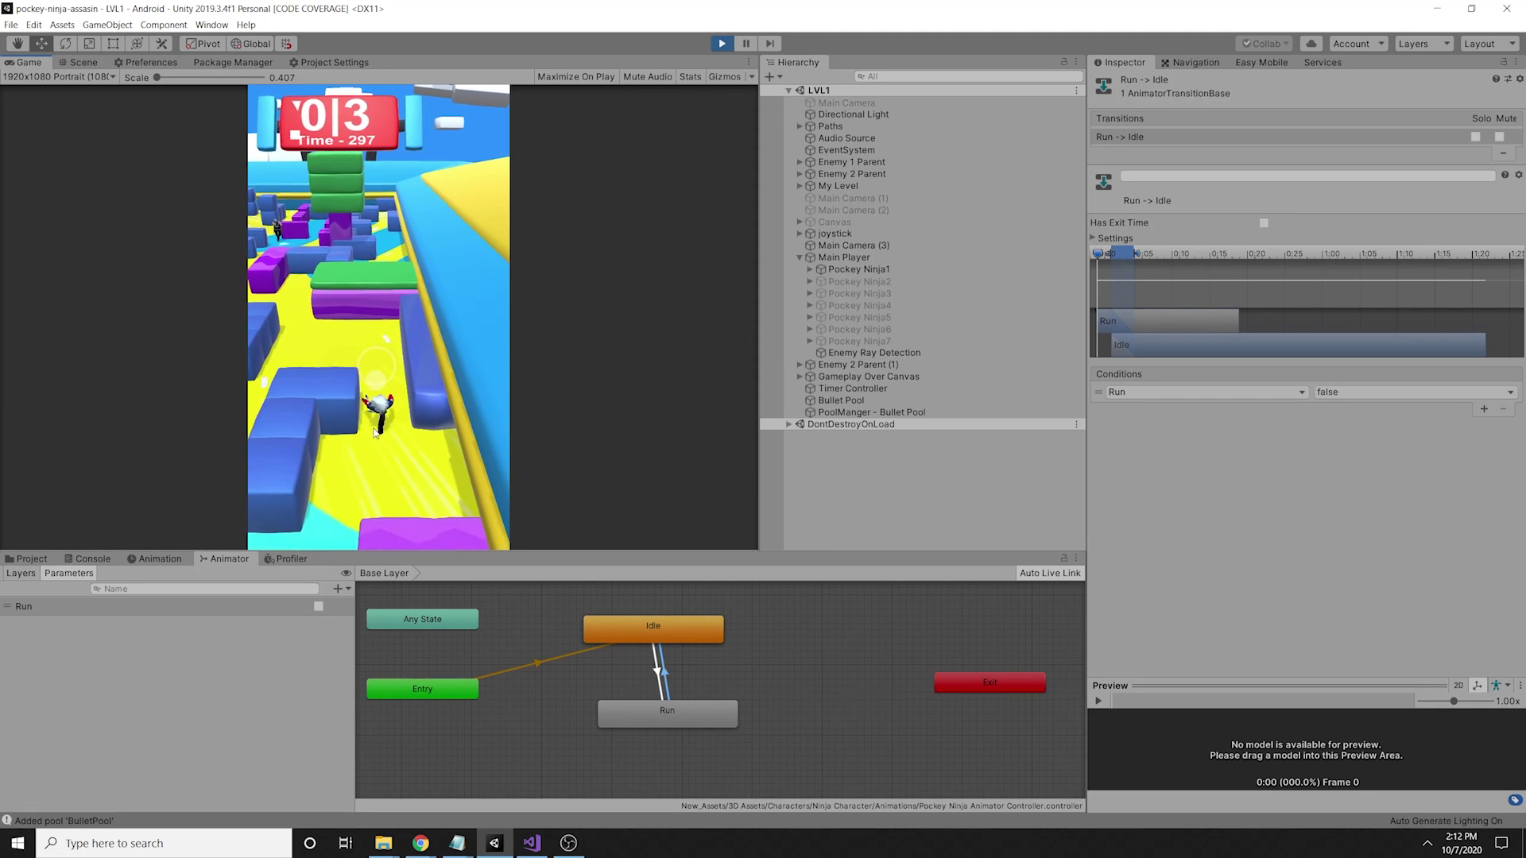
pyautogui.moveTo(376, 433); pyautogui.dragTo(372, 435)
pyautogui.moveTo(272, 423); pyautogui.dragTo(344, 345)
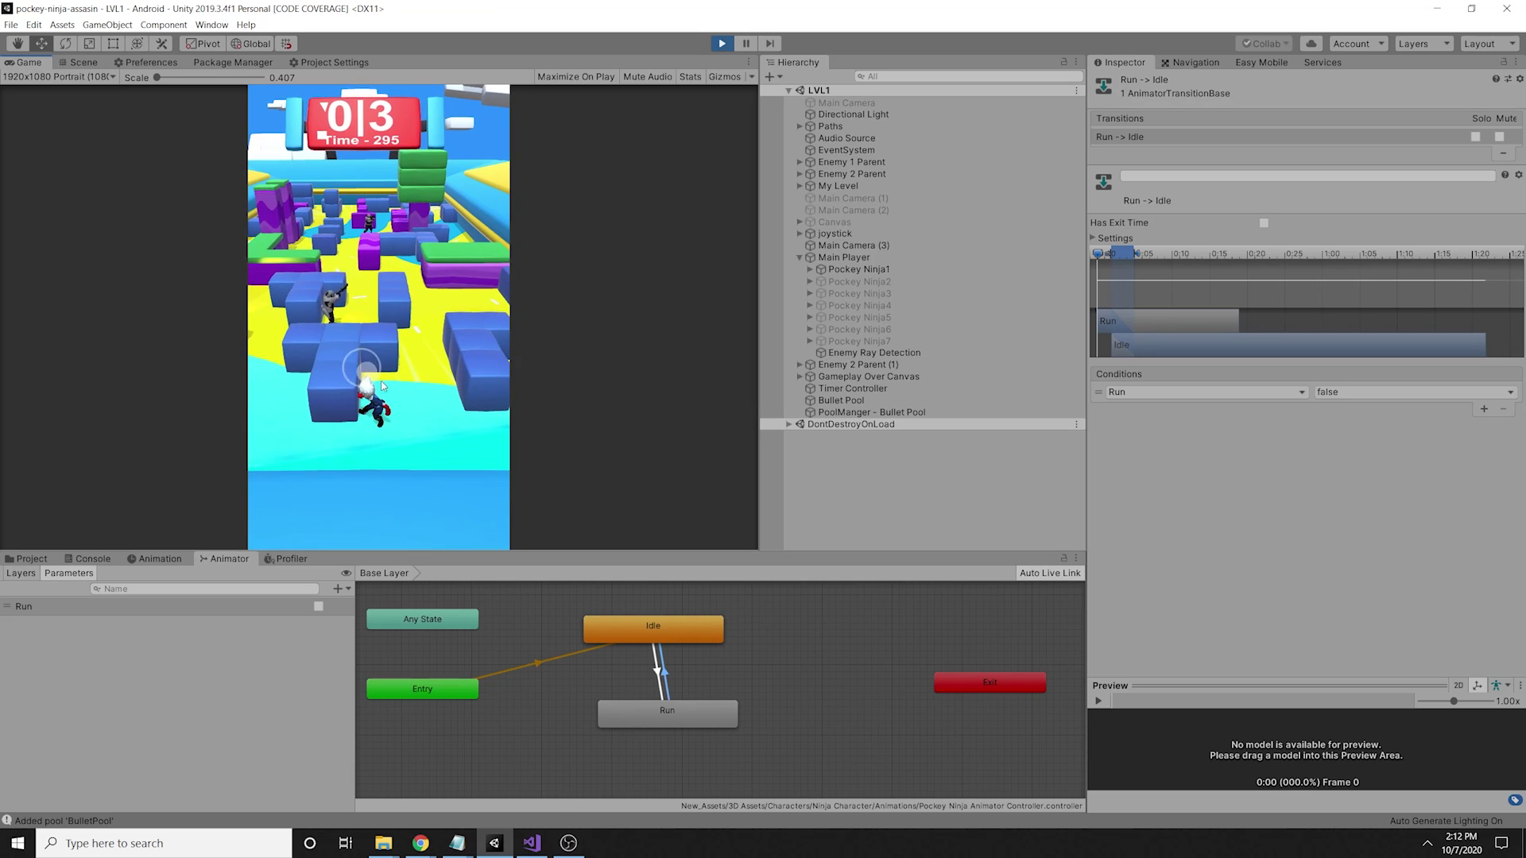
pyautogui.moveTo(249, 367); pyautogui.dragTo(338, 348)
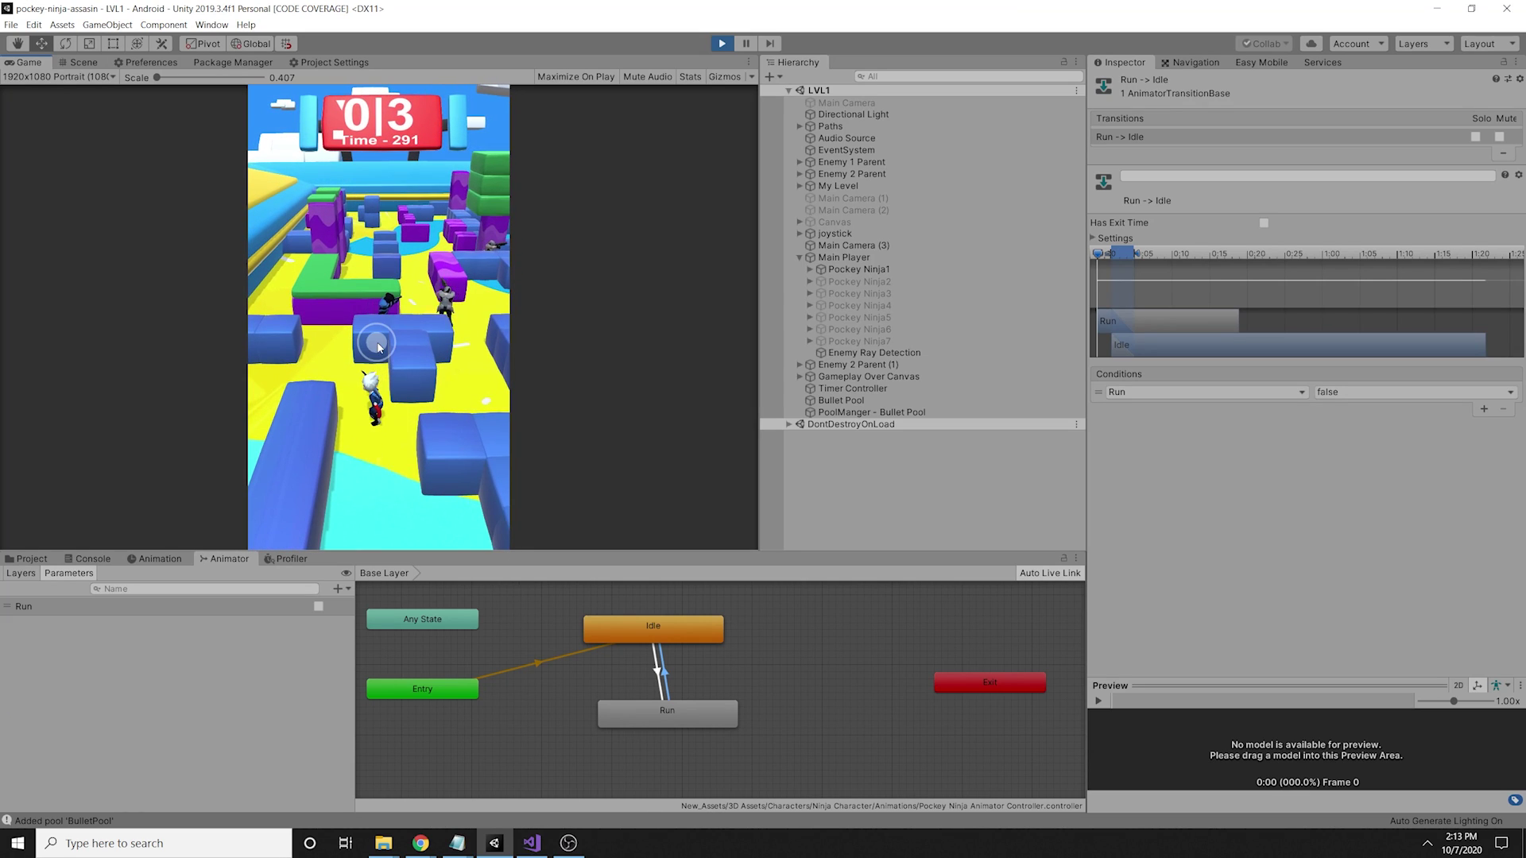
pyautogui.moveTo(426, 356); pyautogui.dragTo(323, 319)
pyautogui.moveTo(160, 323)
pyautogui.mouseDown()
pyautogui.moveTo(337, 260)
pyautogui.moveTo(211, 286)
pyautogui.mouseUp()
pyautogui.moveTo(36, 449); pyautogui.dragTo(220, 648)
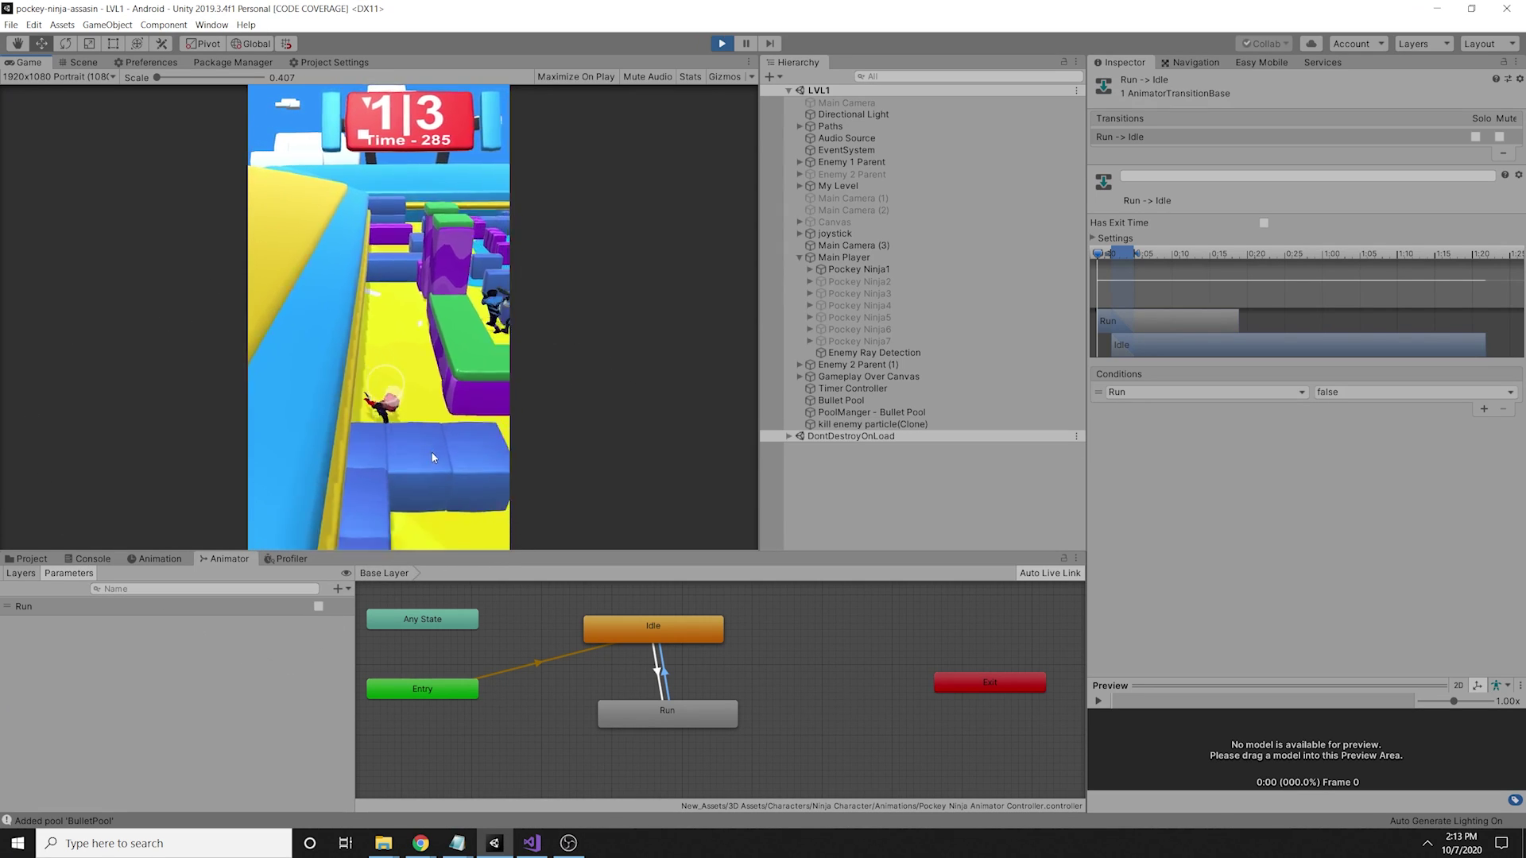
pyautogui.moveTo(433, 457); pyautogui.dragTo(283, 581)
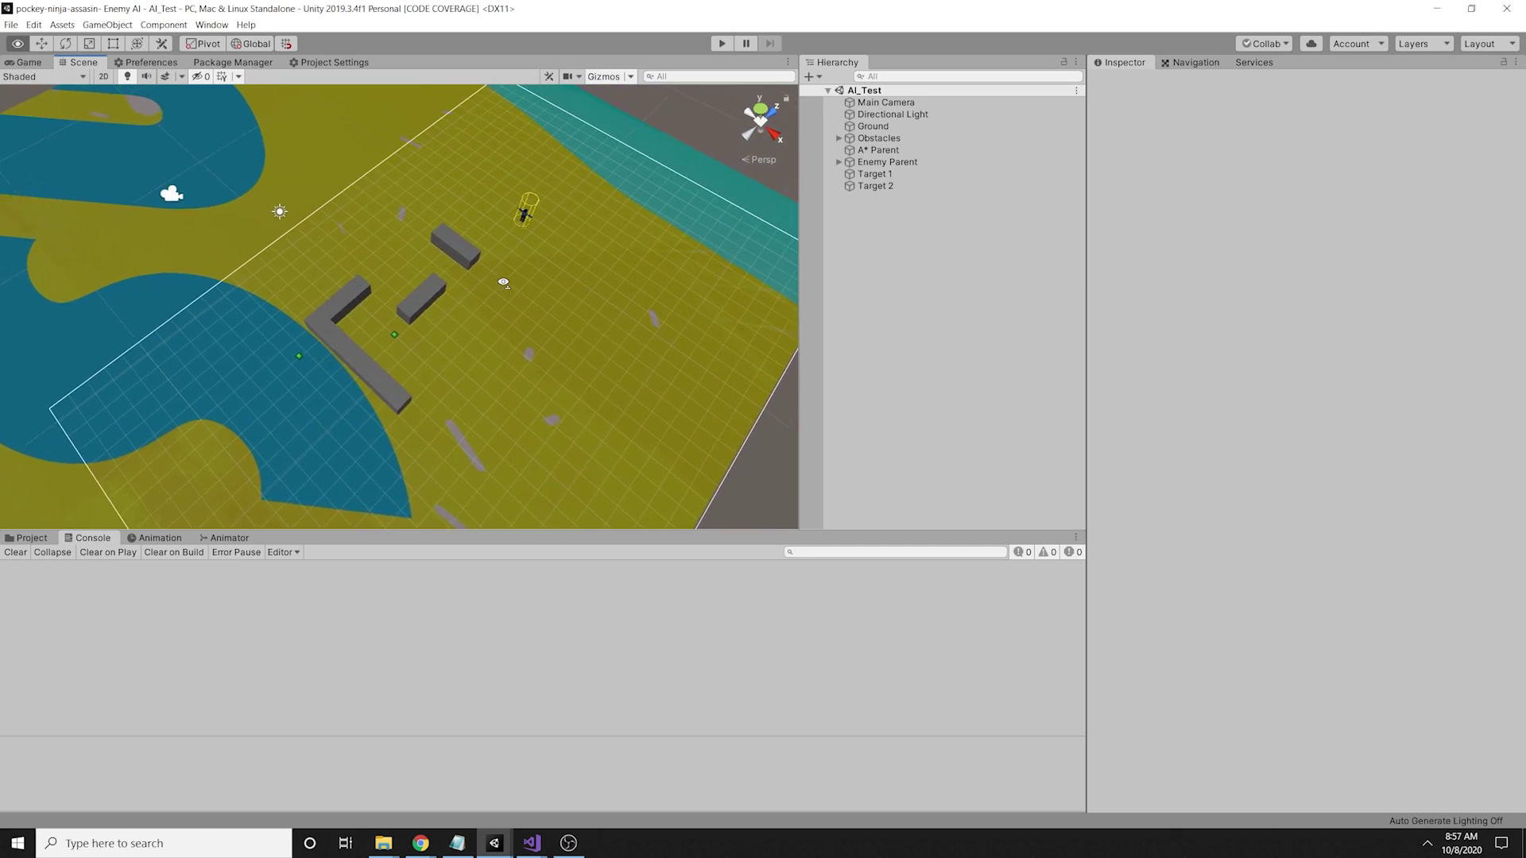
# Step: Select A* Parent and scan its grid graph for walkable areas
pyautogui.moveTo(504, 279); pyautogui.dragTo(472, 276, button='right')
pyautogui.click(878, 151)
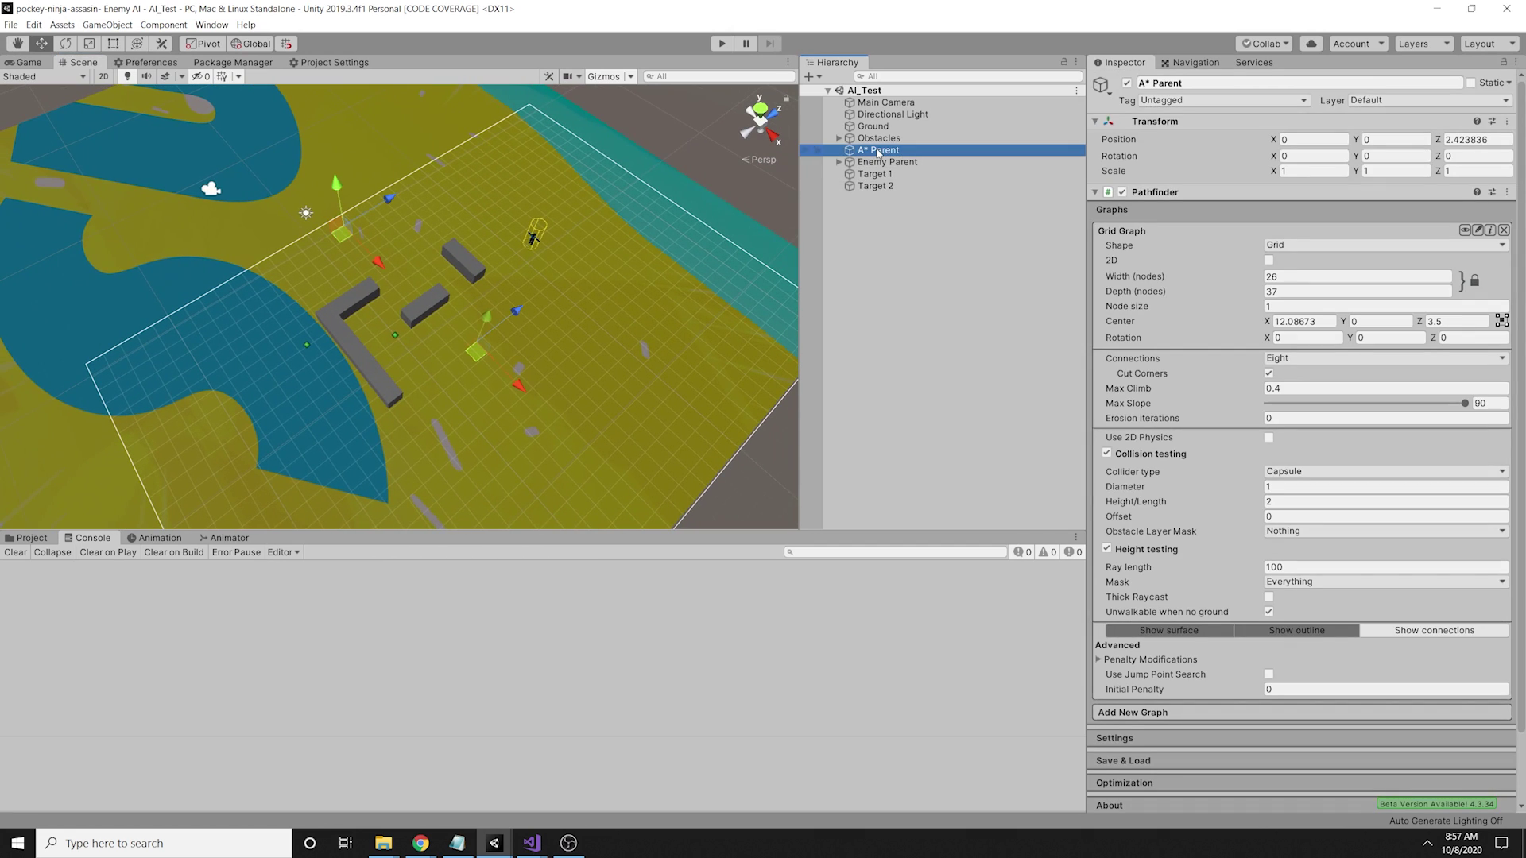
pyautogui.scroll(-3, 1306, 540)
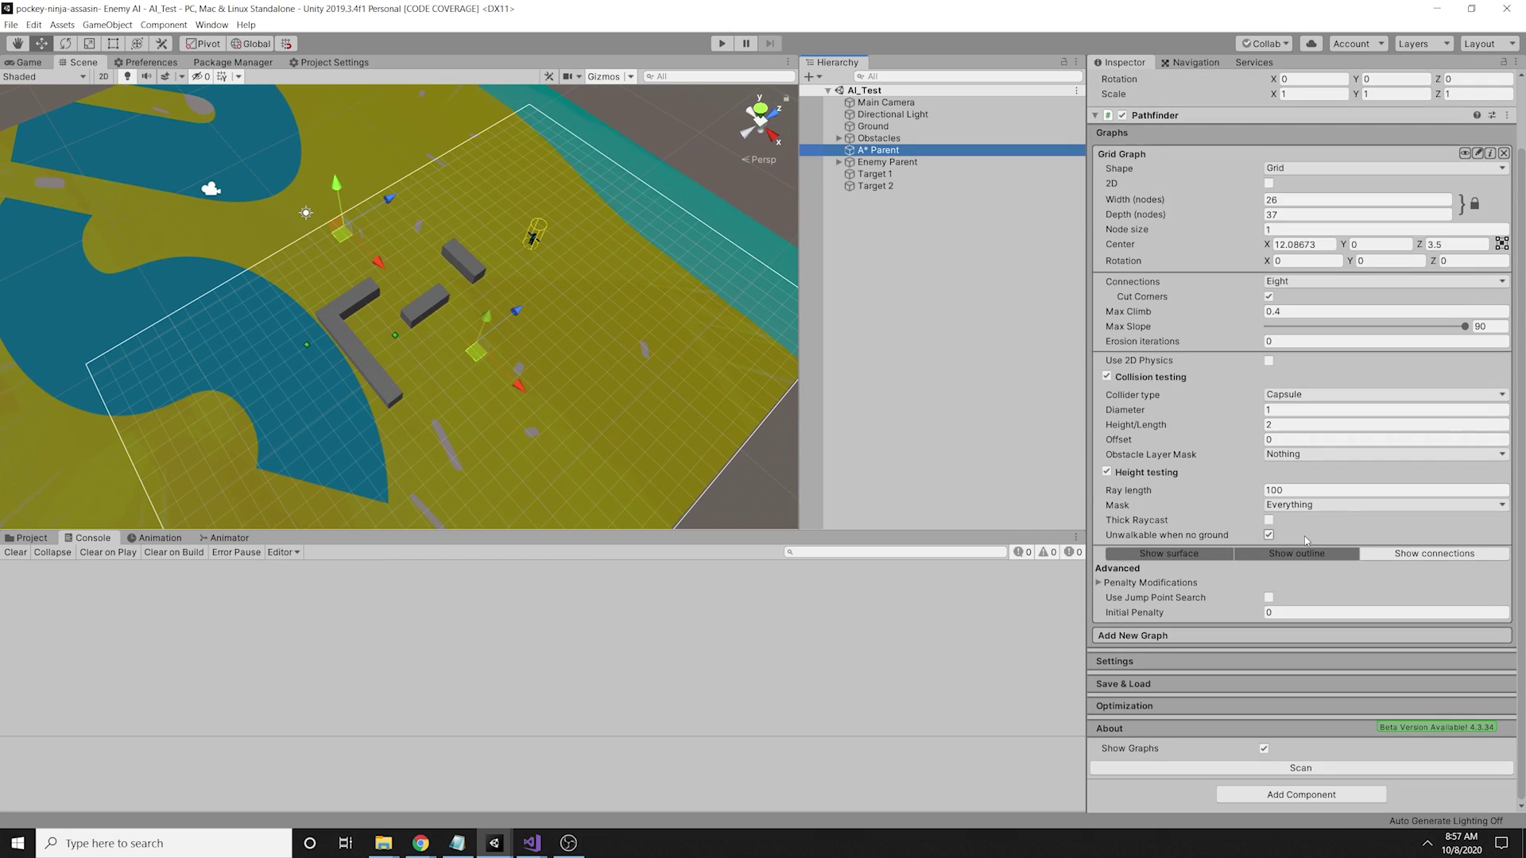
pyautogui.click(1301, 769)
pyautogui.moveTo(477, 295); pyautogui.dragTo(458, 284, button='right')
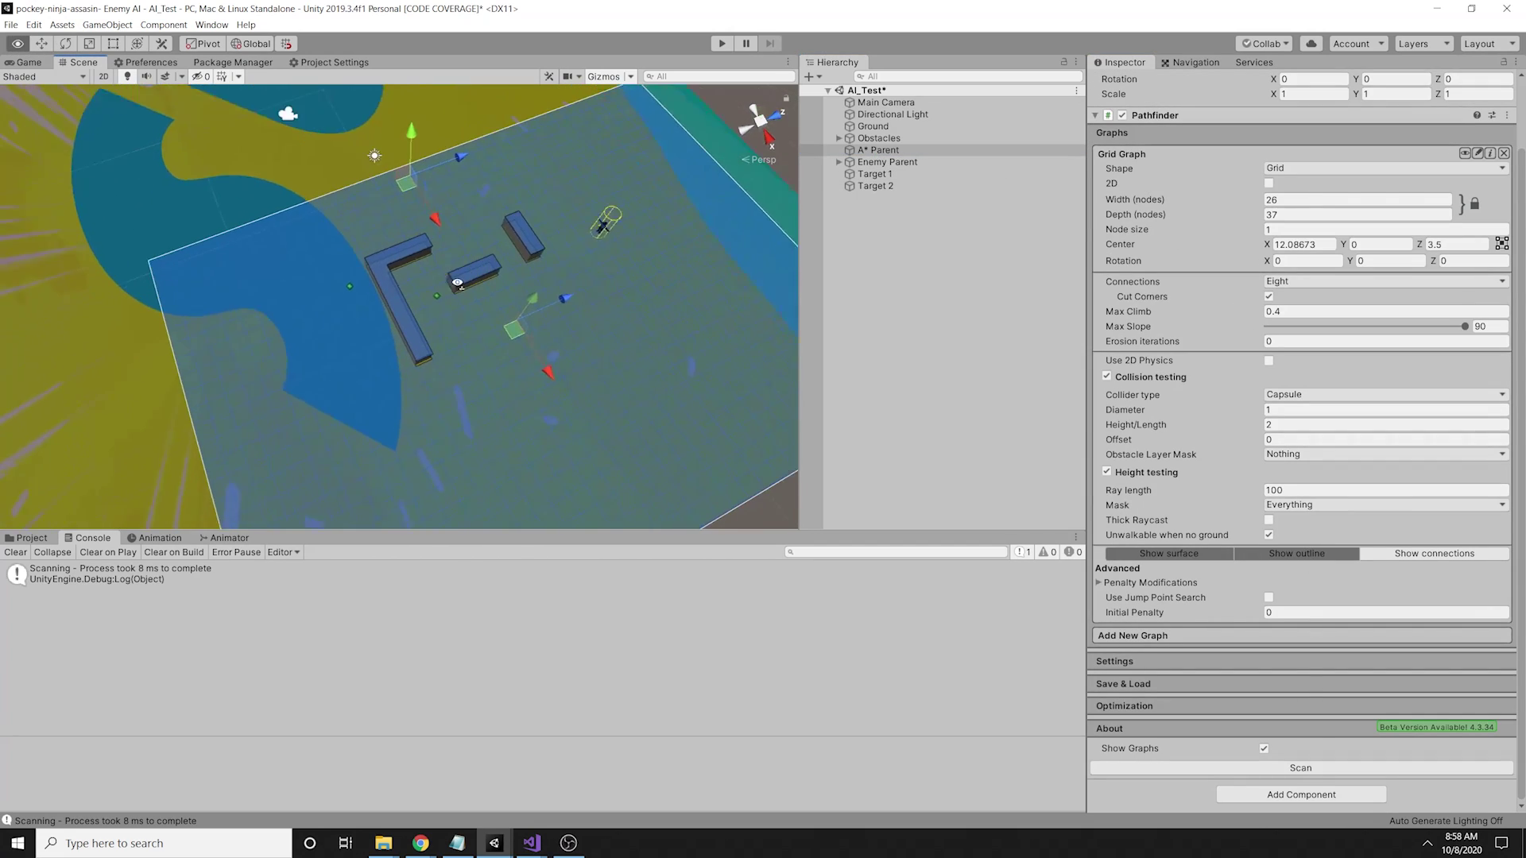
# Step: Set Enemy Parent's AI Destination Setter target to Target 1
pyautogui.click(890, 163)
pyautogui.scroll(-5, 1198, 556)
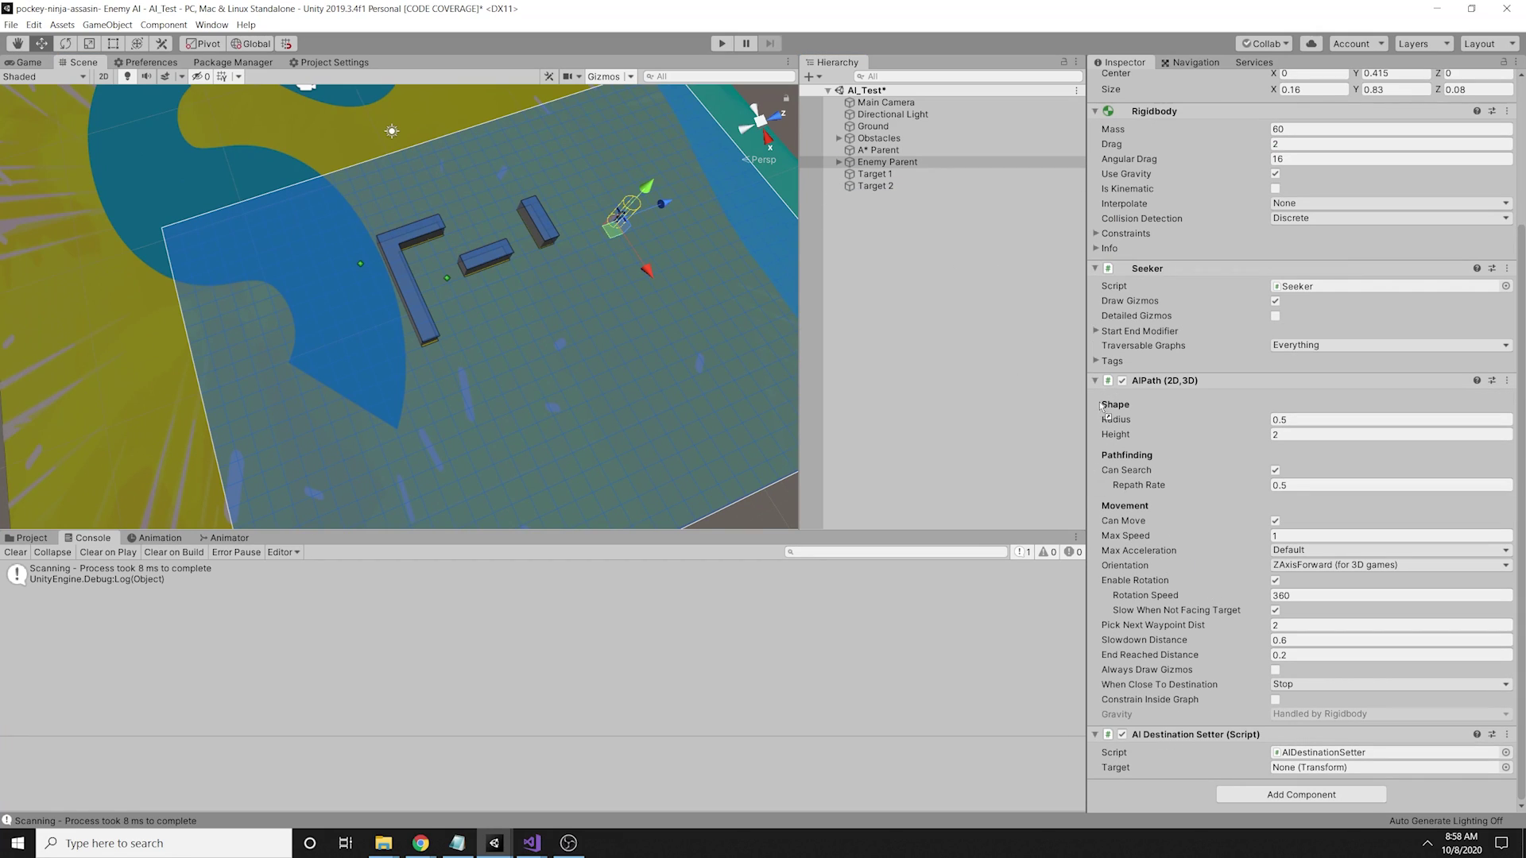
pyautogui.moveTo(604, 302); pyautogui.dragTo(638, 293, button='right')
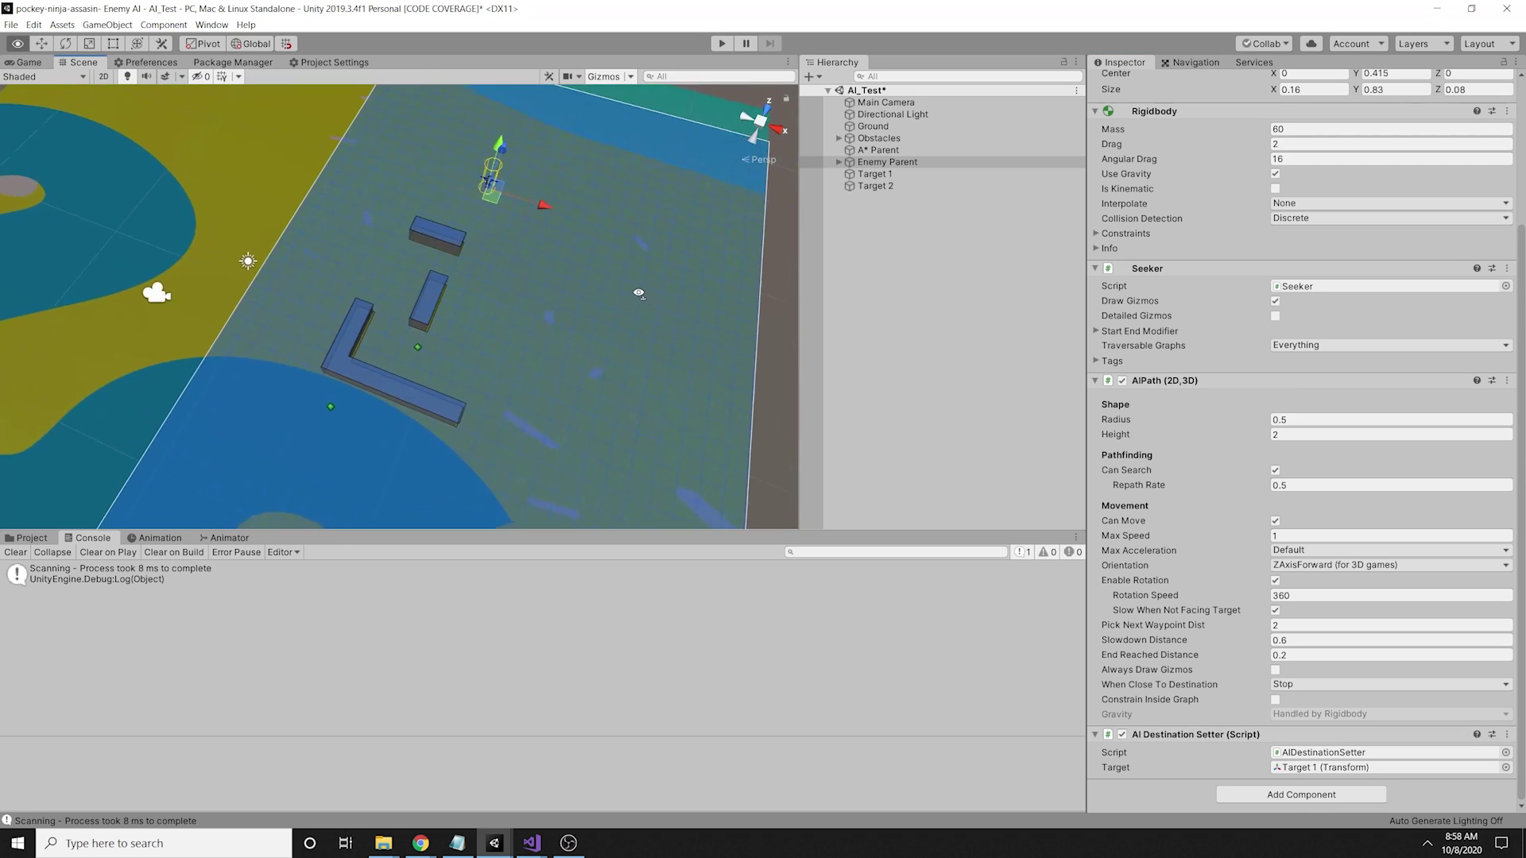
# Step: Run the pathfinding test and watch the enemy's path in the Scene view
pyautogui.click(720, 44)
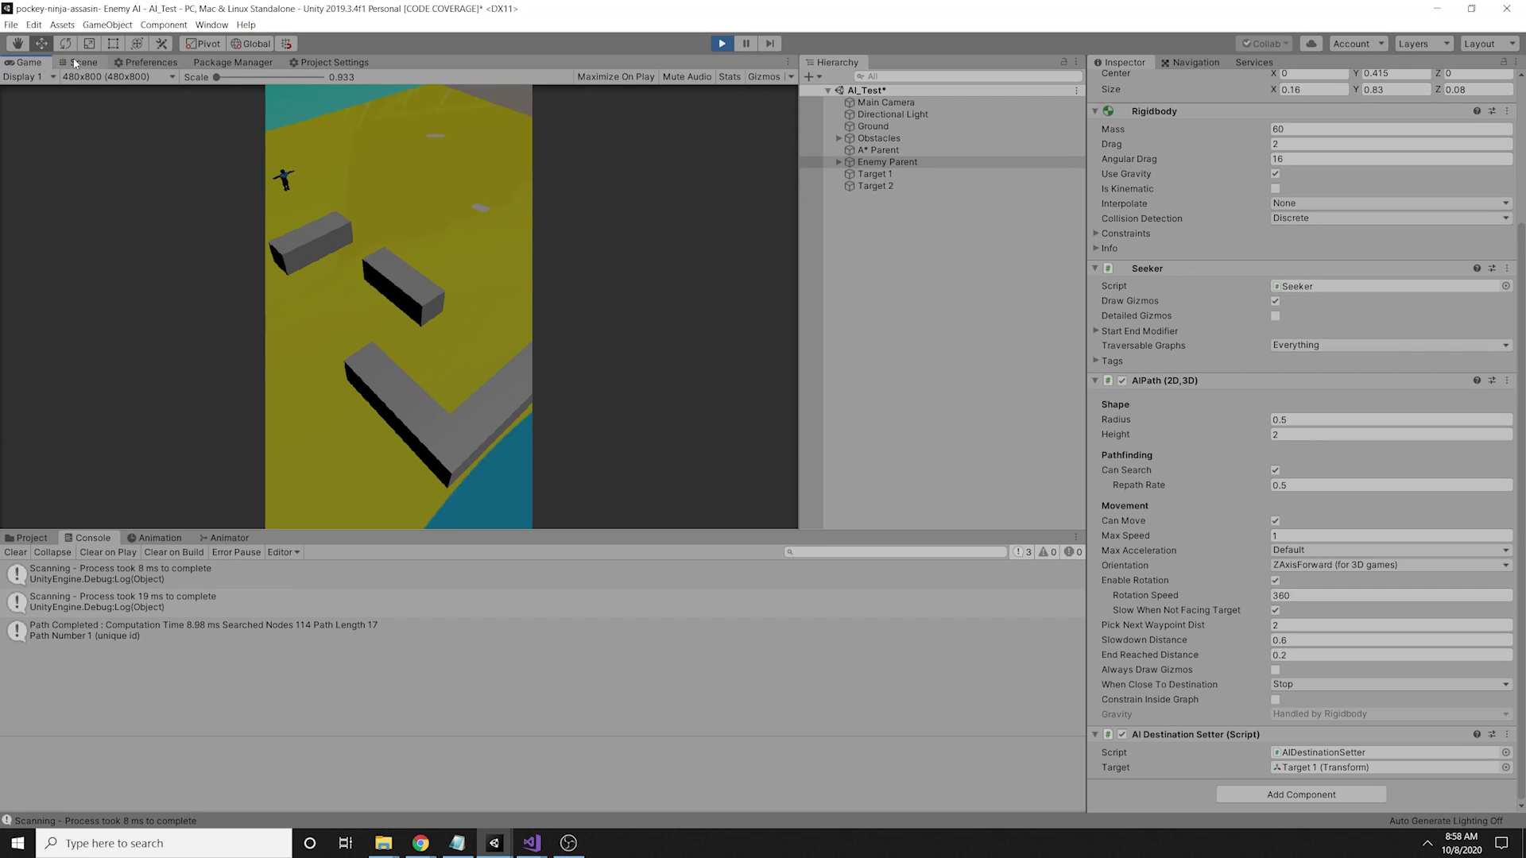
pyautogui.click(75, 63)
pyautogui.keyDown('alt'); pyautogui.moveTo(484, 209); pyautogui.dragTo(596, 245); pyautogui.keyUp('alt')
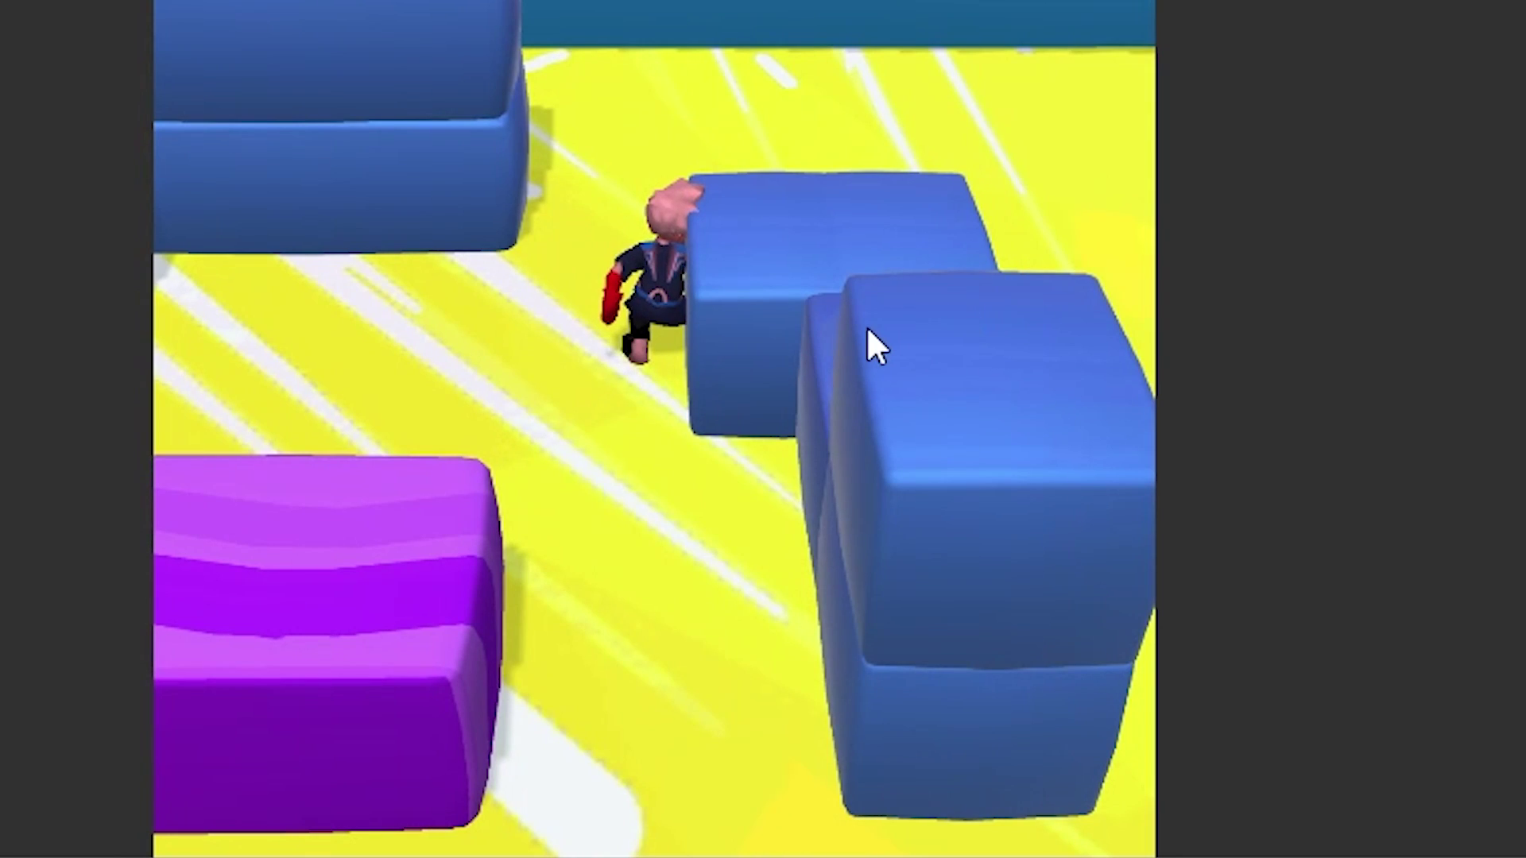
# Step: Steer the ninja toward the armed enemy, then play AI_Test and orbit around the enemy
pyautogui.moveTo(727, 306); pyautogui.dragTo(633, 764)
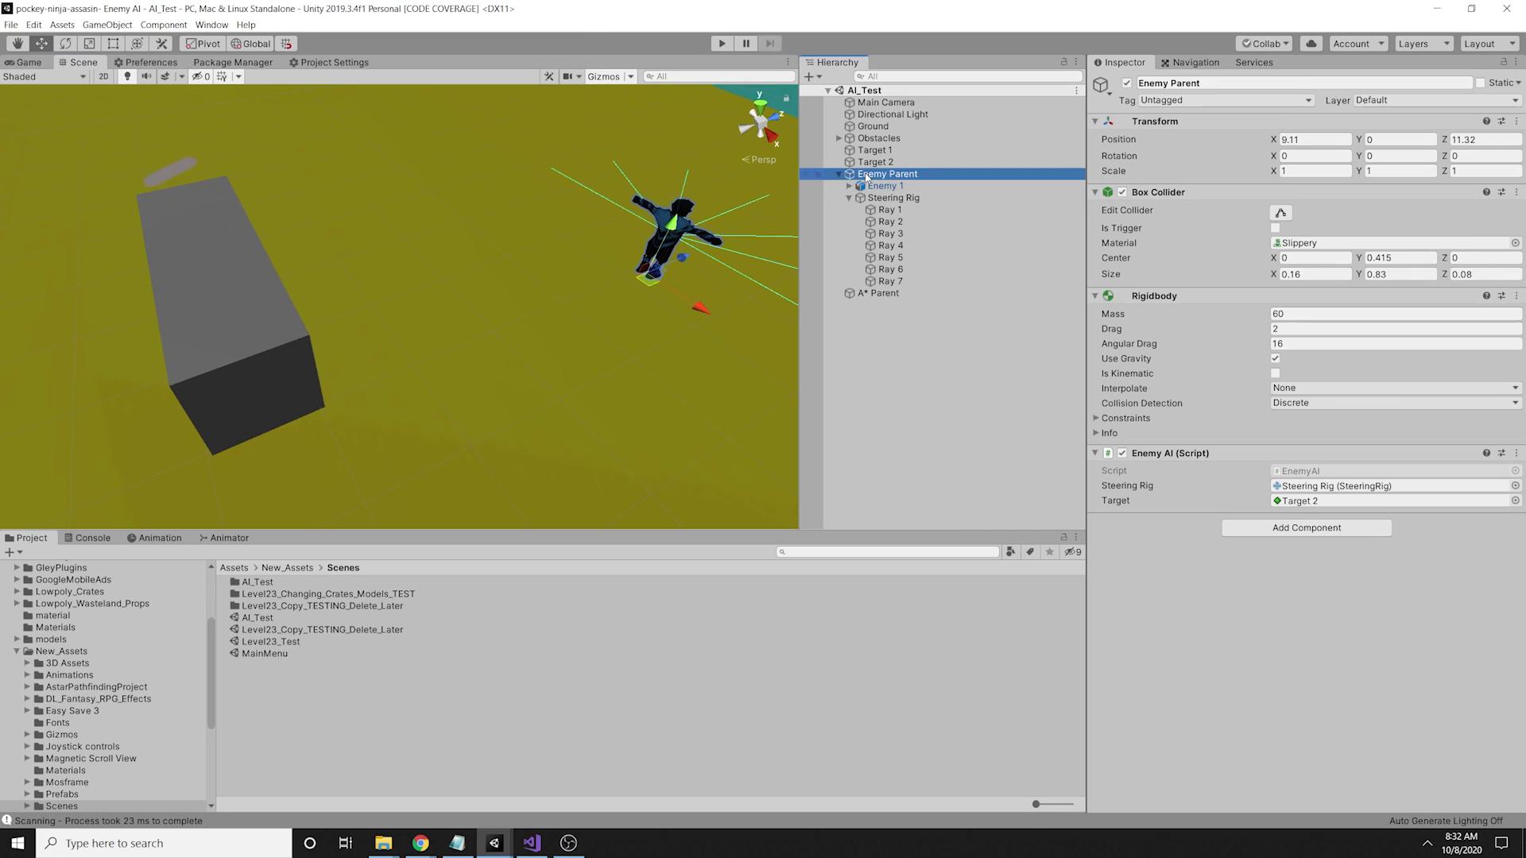
pyautogui.click(722, 43)
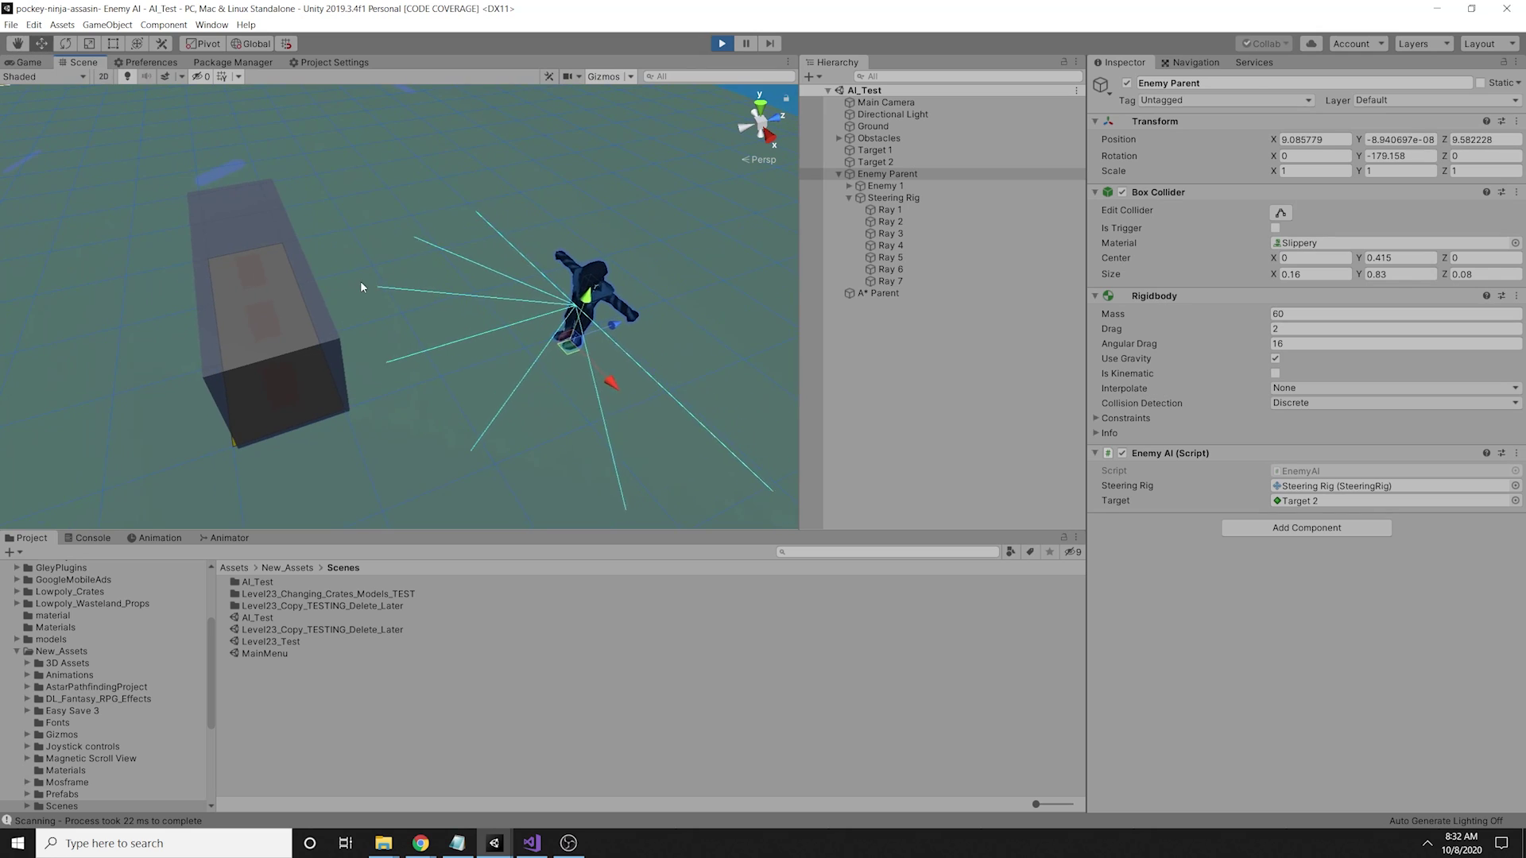
pyautogui.moveTo(350, 340); pyautogui.dragTo(320, 348, button='right')
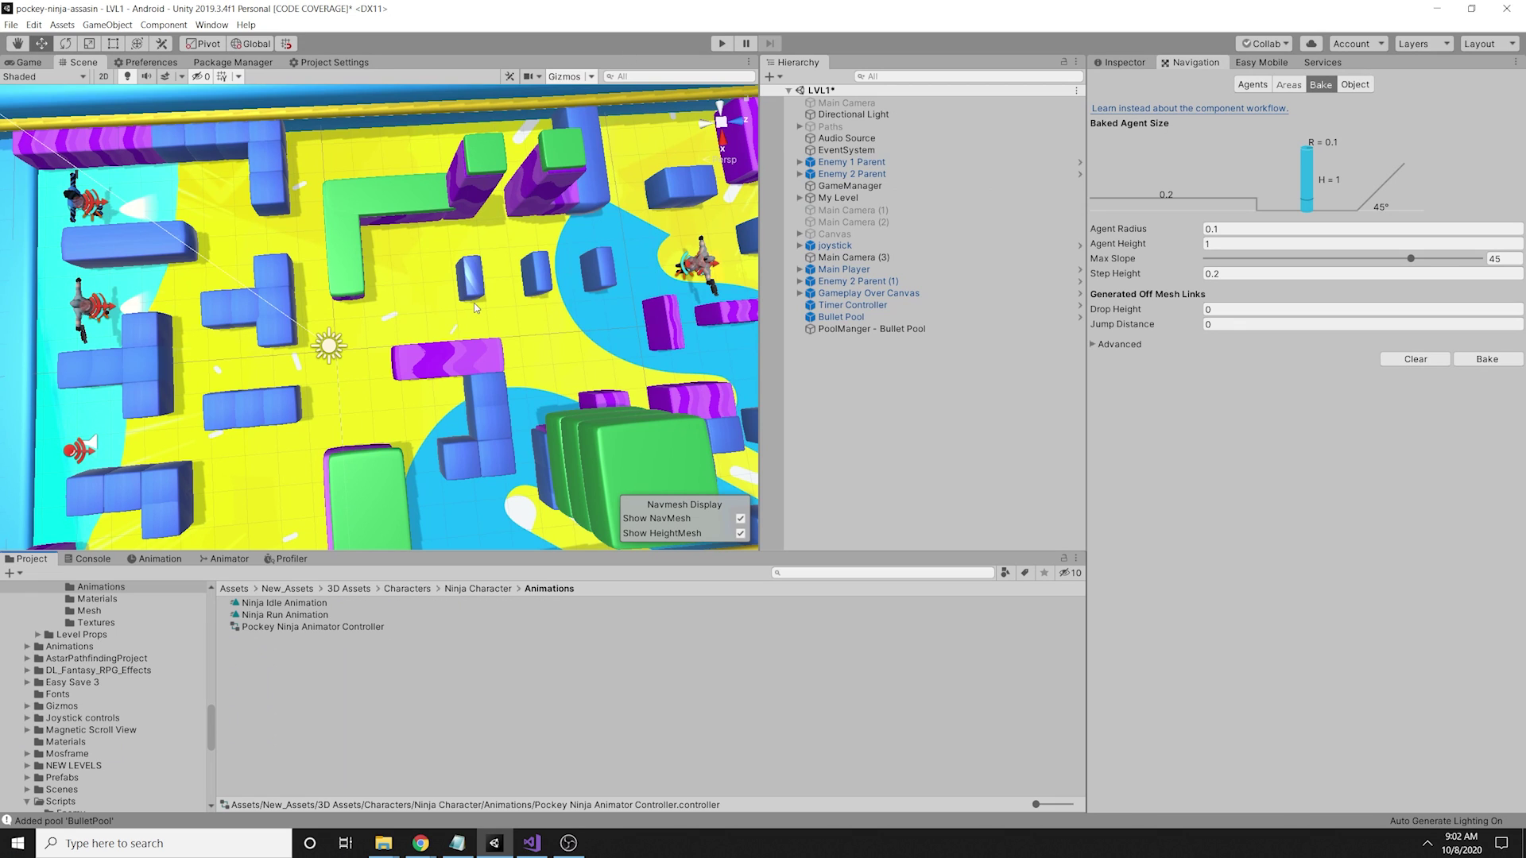
# Step: Rebake the LVL1 navmesh with Agent Radius 0.25 and inspect the wider margins
pyautogui.click(1474, 360)
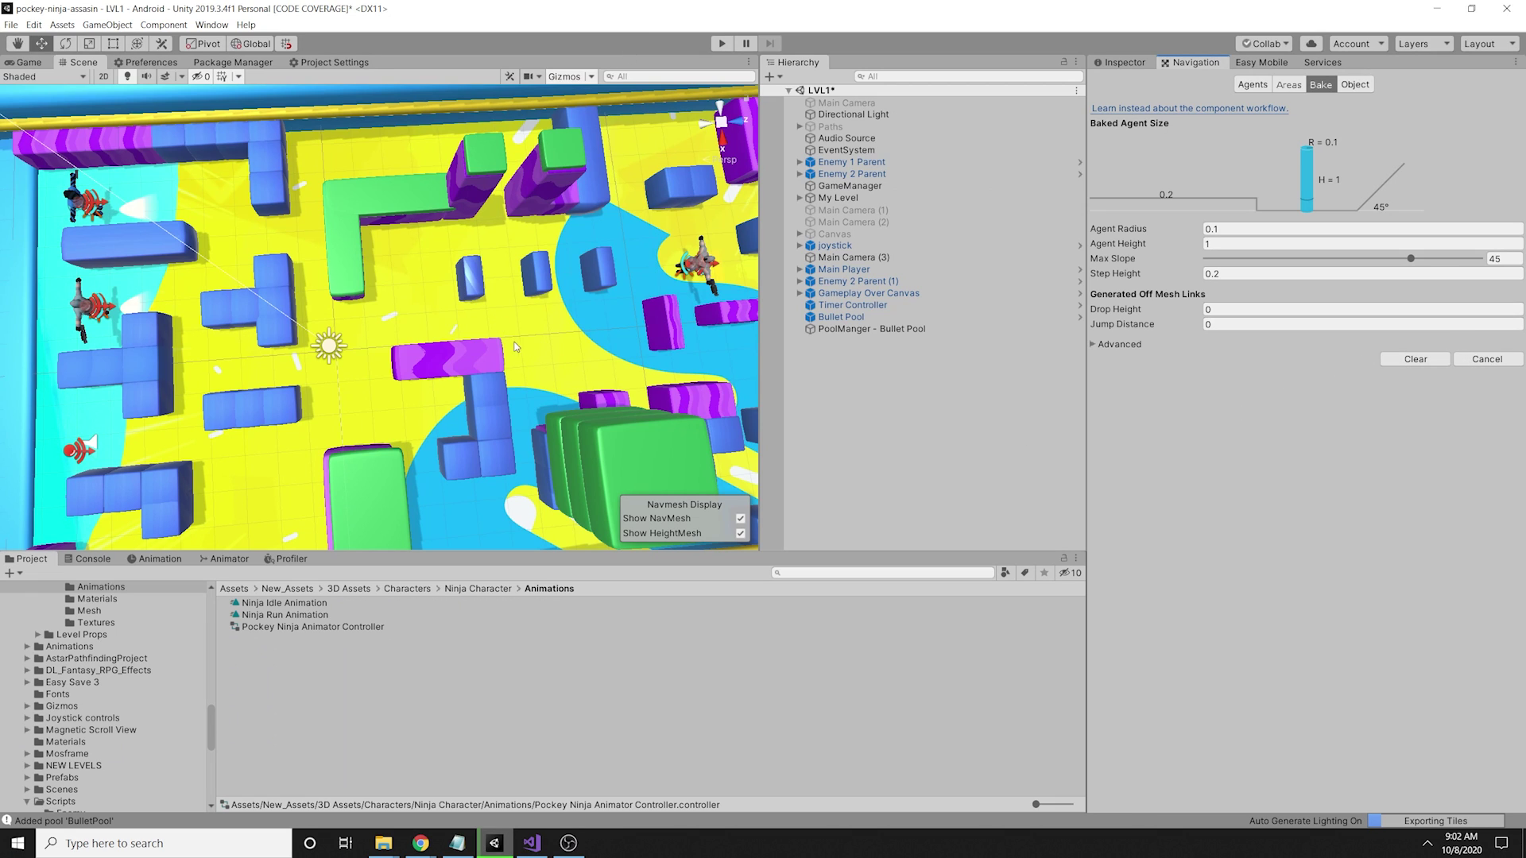
pyautogui.scroll(5, 391, 340)
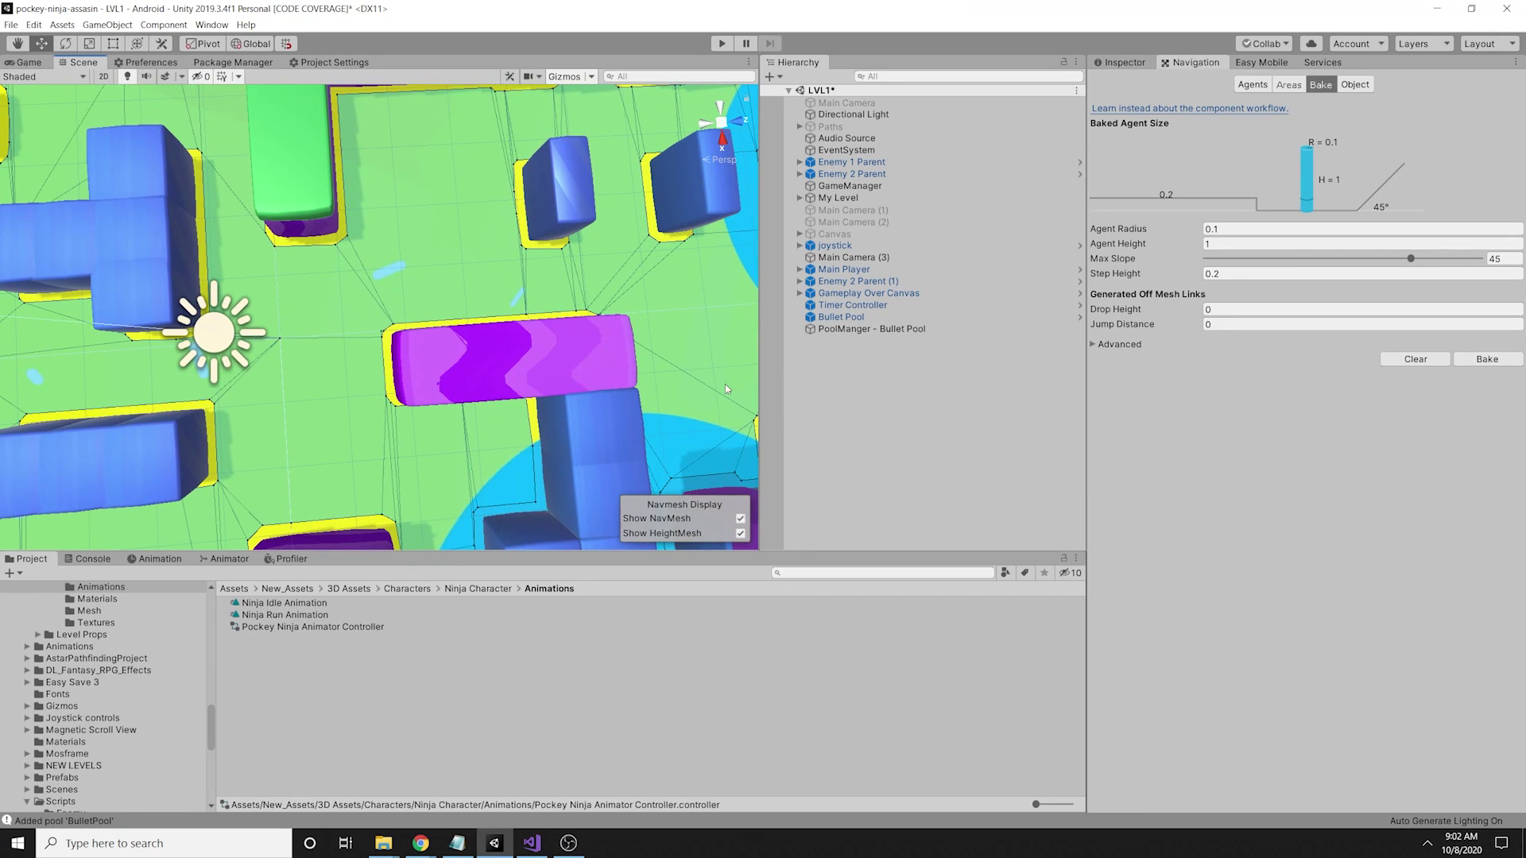
pyautogui.click(1257, 232)
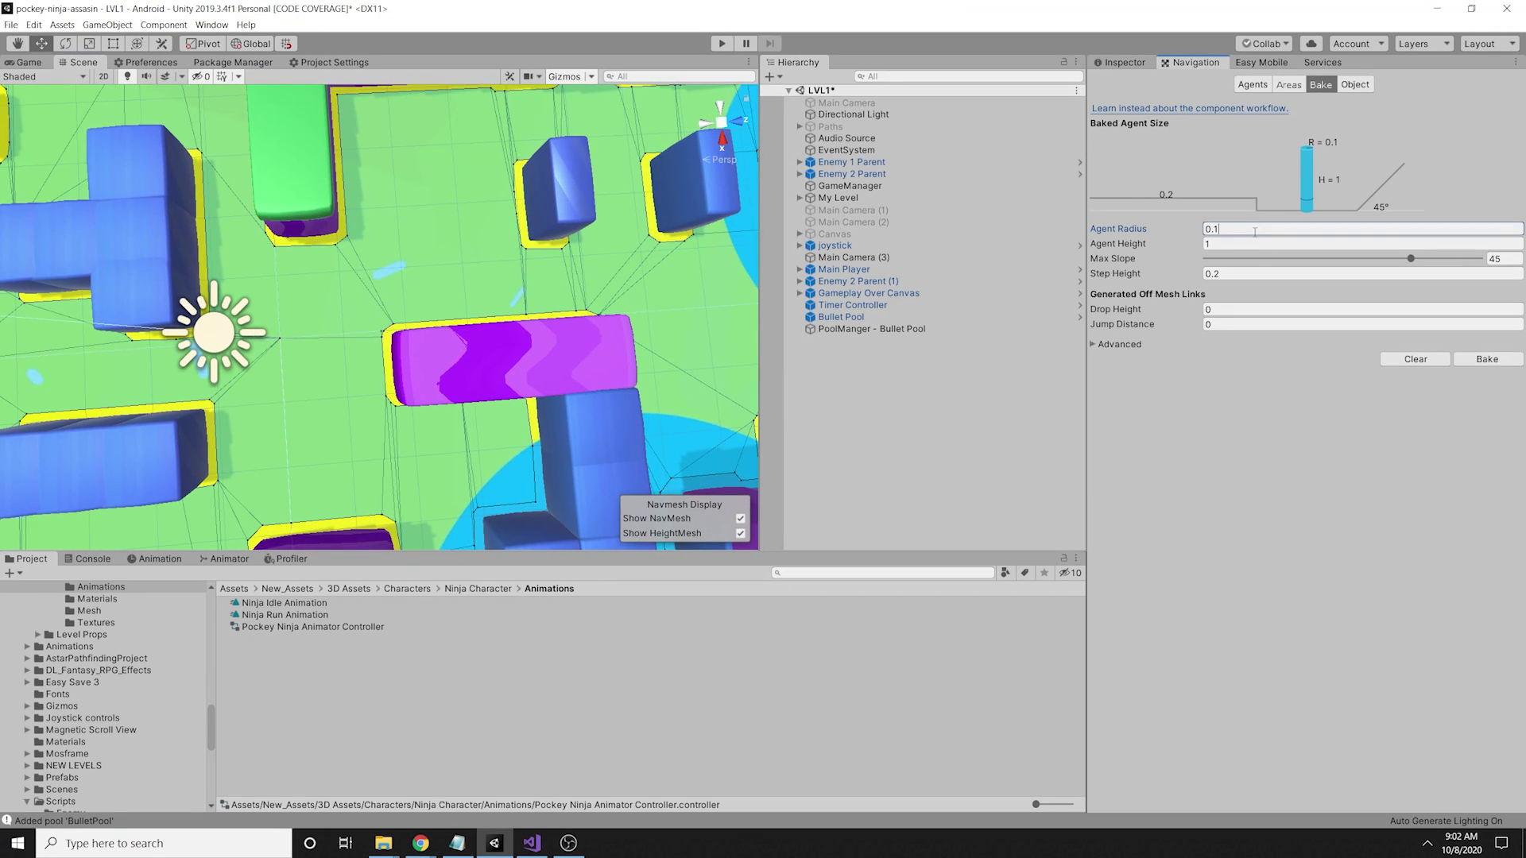
pyautogui.press('BackSpace')
pyautogui.write('25')
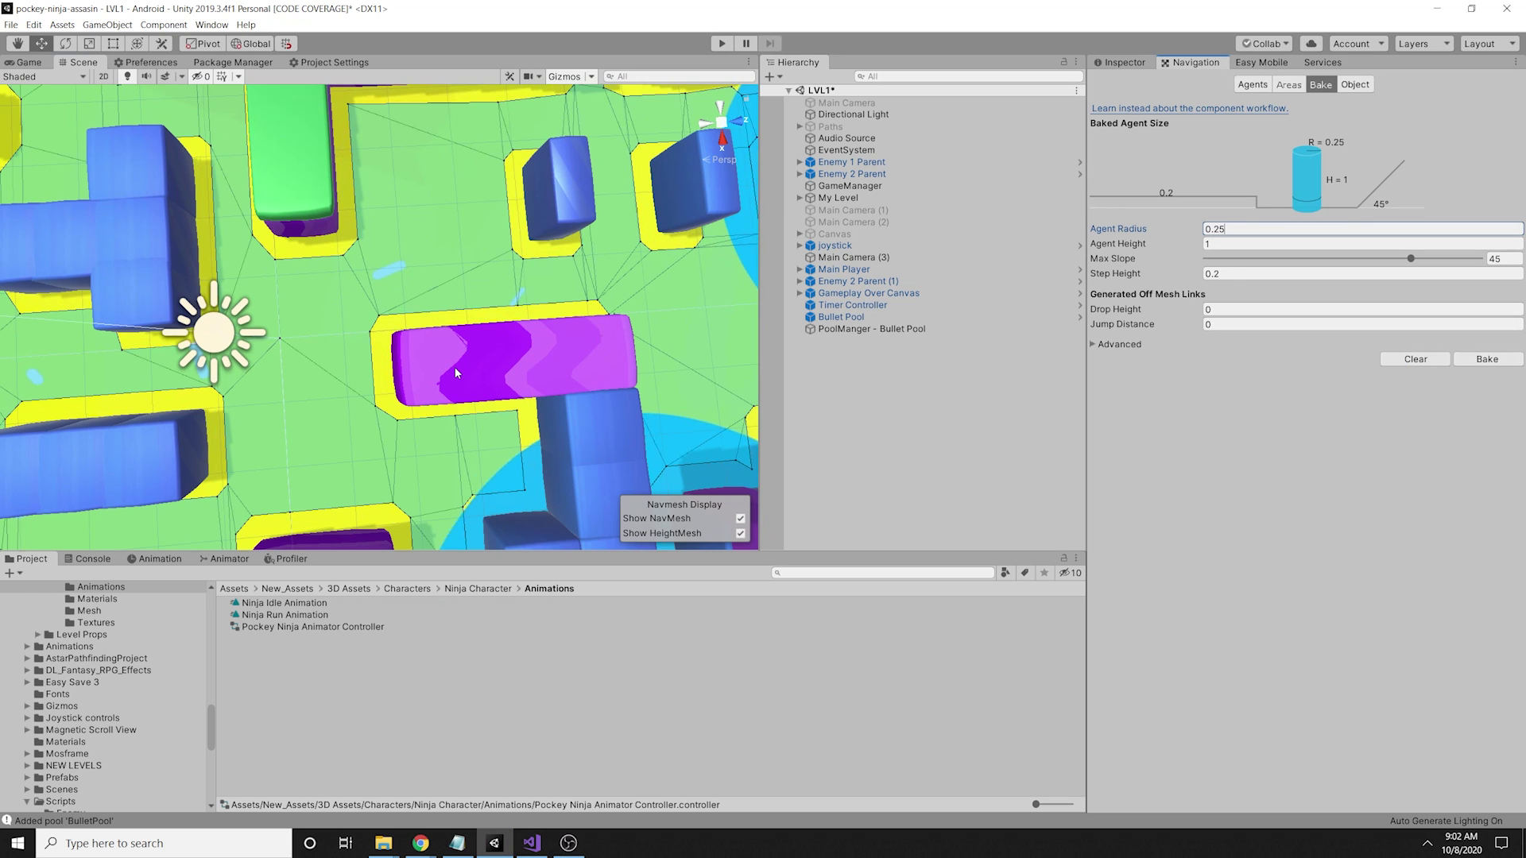
pyautogui.scroll(-10, 436, 350)
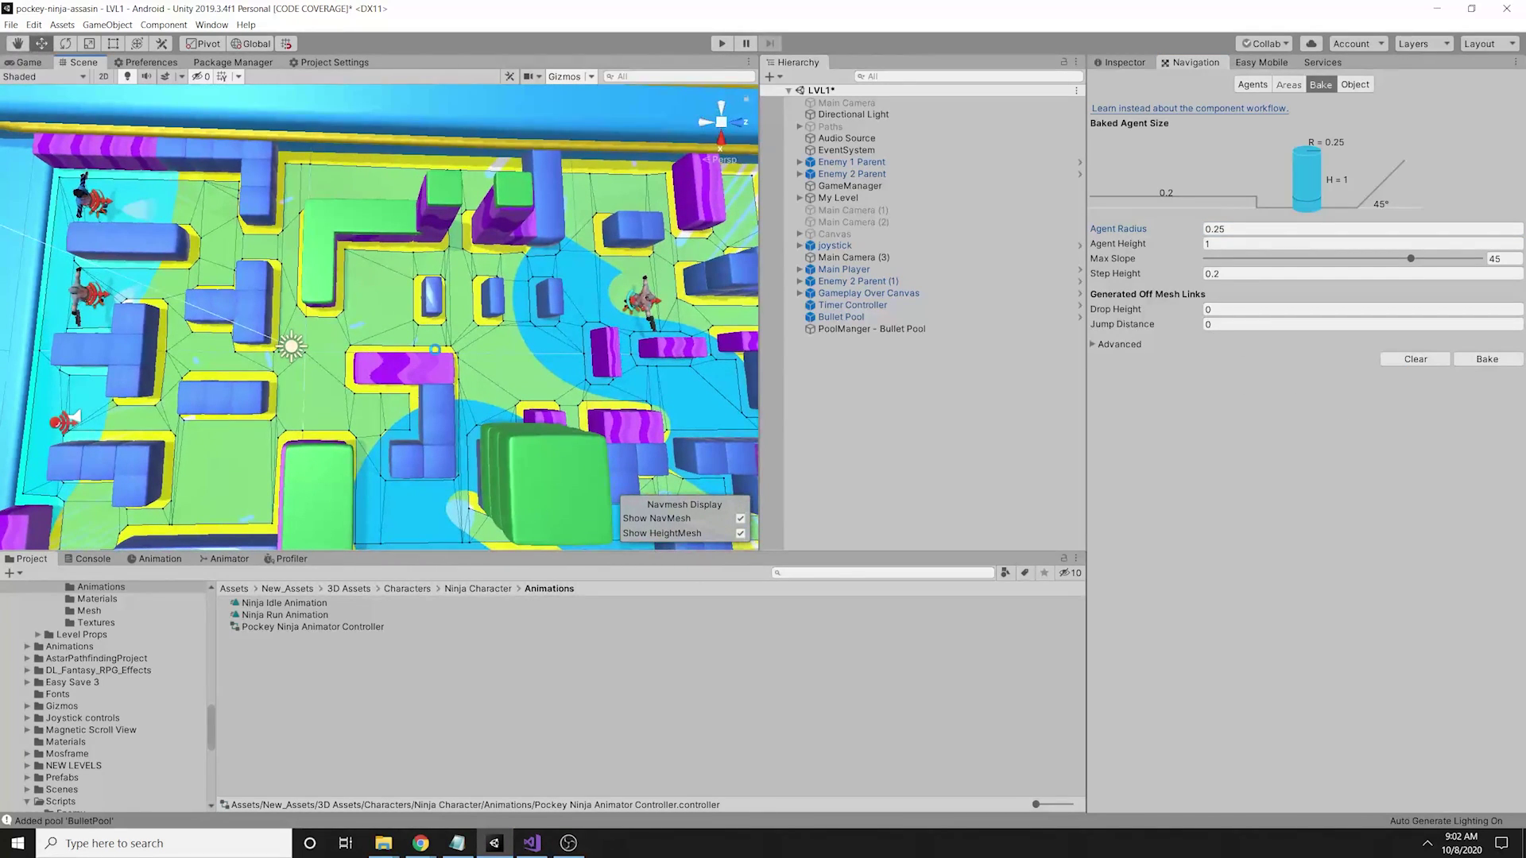
pyautogui.keyDown('alt'); pyautogui.moveTo(436, 355); pyautogui.dragTo(467, 341); pyautogui.keyUp('alt')
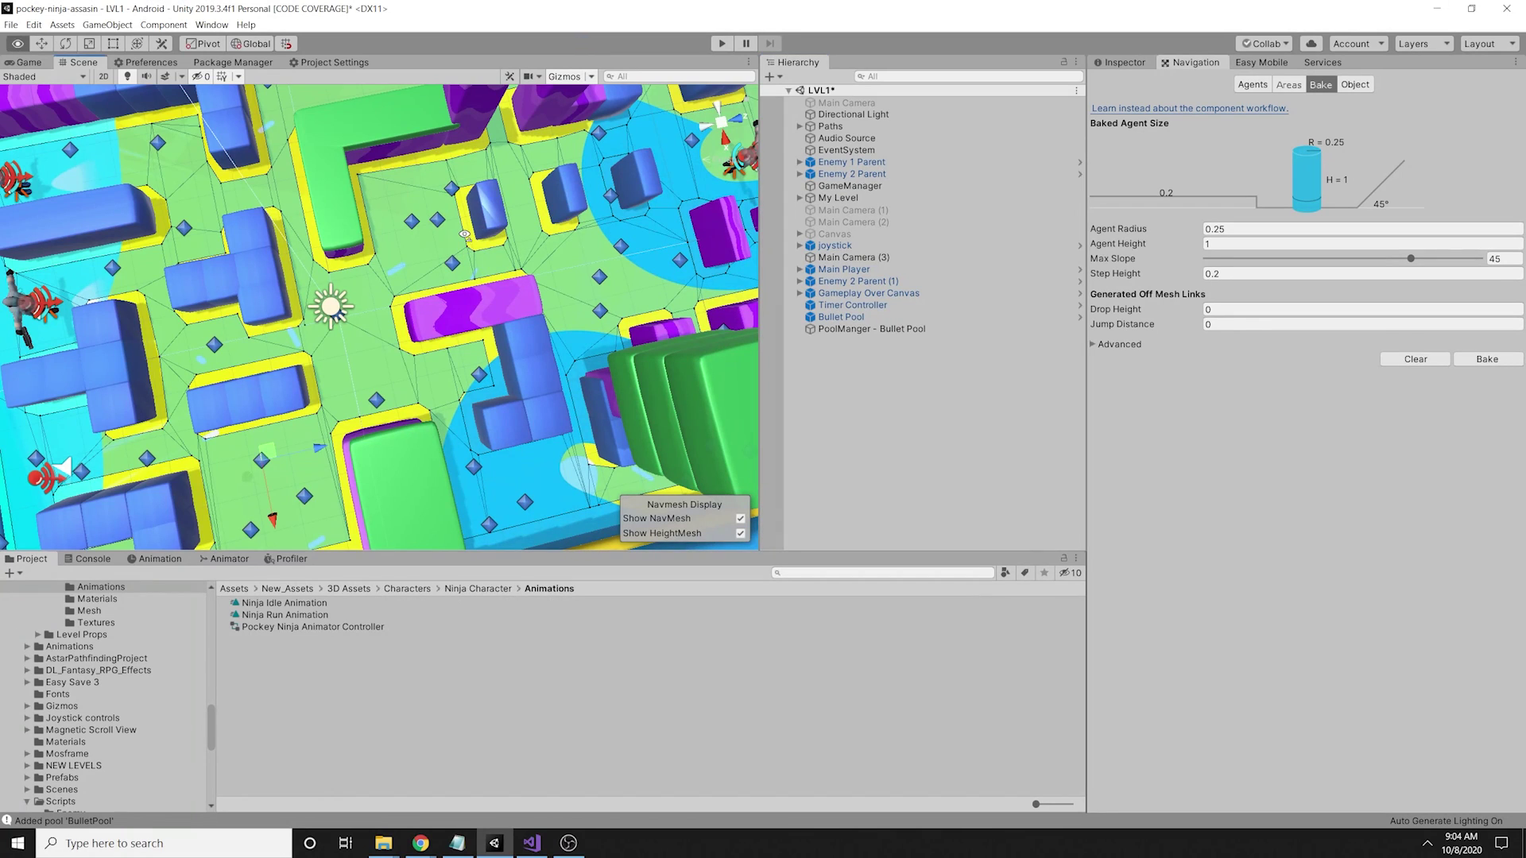
# Step: Inspect the start waypoints of the Way Points 6 and Way Points 9 patrols
pyautogui.keyDown('alt'); pyautogui.moveTo(465, 235); pyautogui.dragTo(437, 236); pyautogui.keyUp('alt')
pyautogui.keyDown('alt'); pyautogui.moveTo(389, 293); pyautogui.dragTo(350, 326); pyautogui.keyUp('alt')
pyautogui.click(339, 420)
pyautogui.keyDown('alt'); pyautogui.moveTo(362, 380); pyautogui.dragTo(415, 245); pyautogui.keyUp('alt')
pyautogui.click(295, 303)
# Step: Save LVL1, check Way Points 5's start (3) waypoint, and zoom out during play
pyautogui.hotkey('ctrl', 's')
pyautogui.click(463, 240)
pyautogui.click(461, 237)
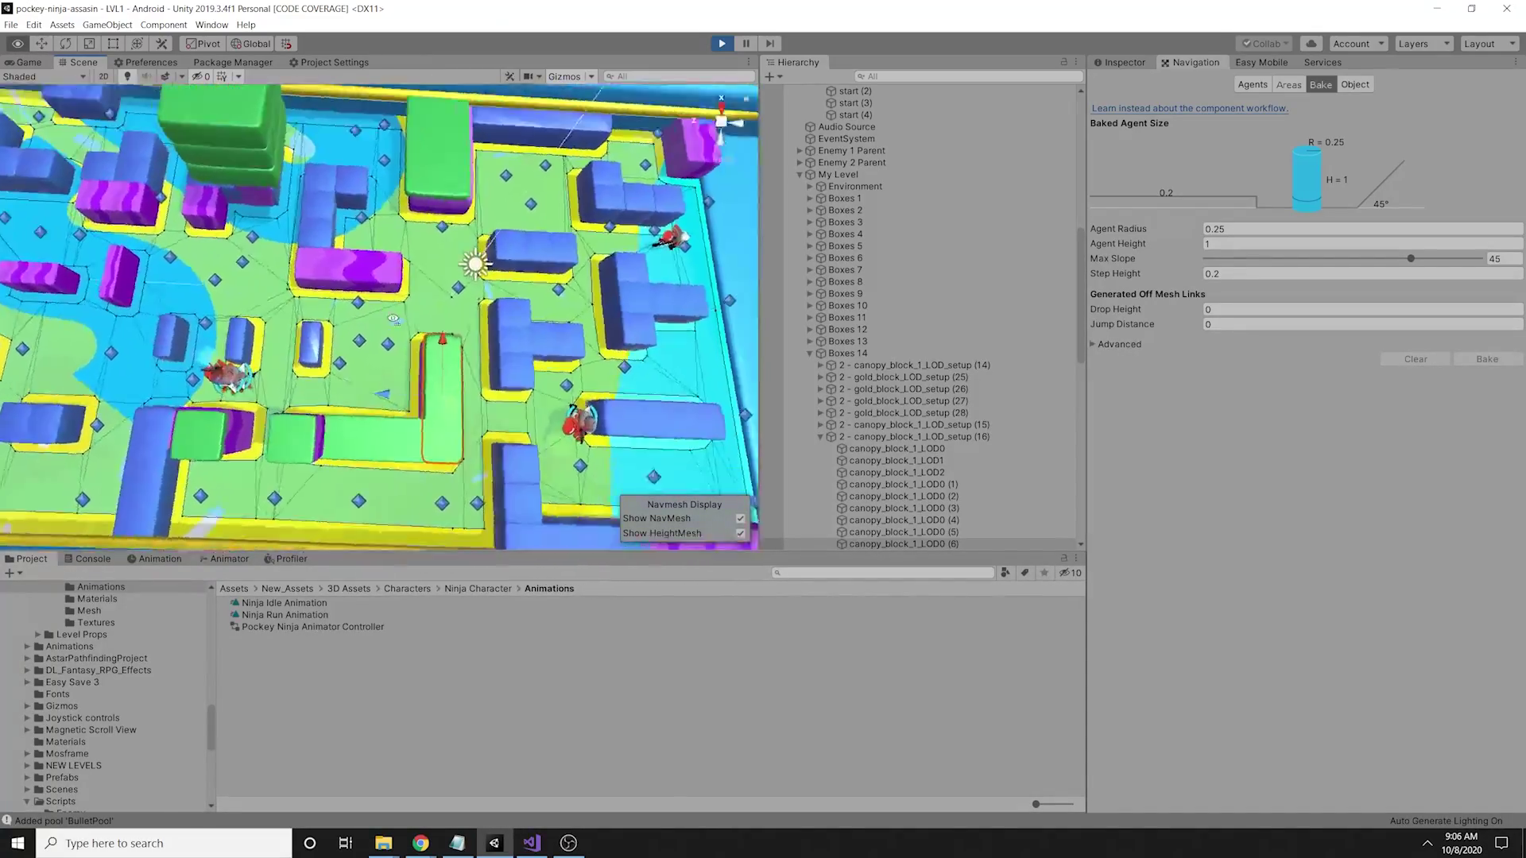
pyautogui.scroll(-2, 493, 332)
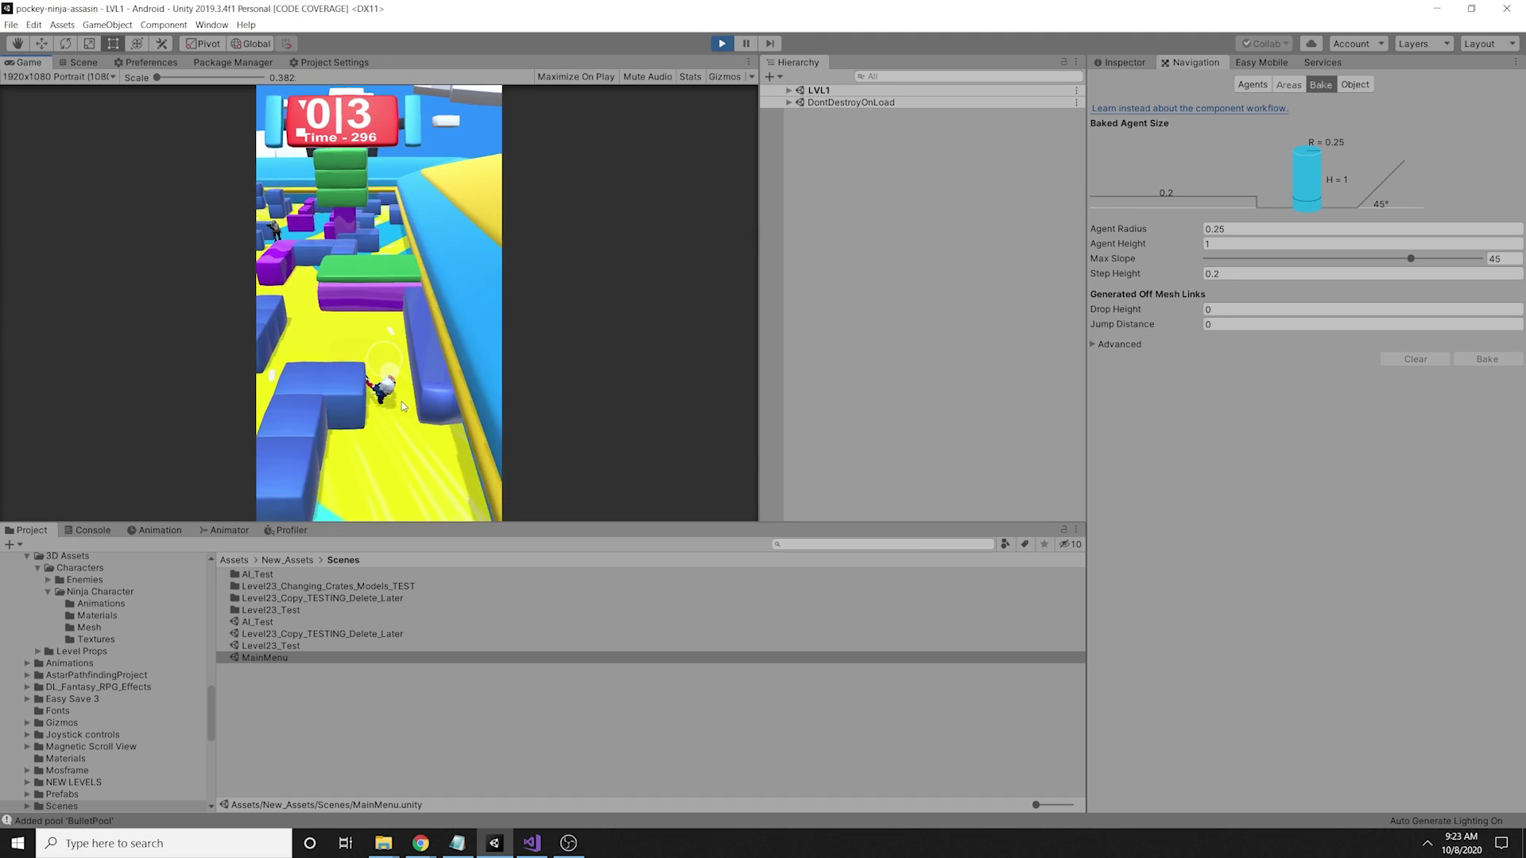
# Step: Finish Level 1 and watch the Collect 2X test ad to double the gems
pyautogui.moveTo(402, 402); pyautogui.dragTo(430, 442)
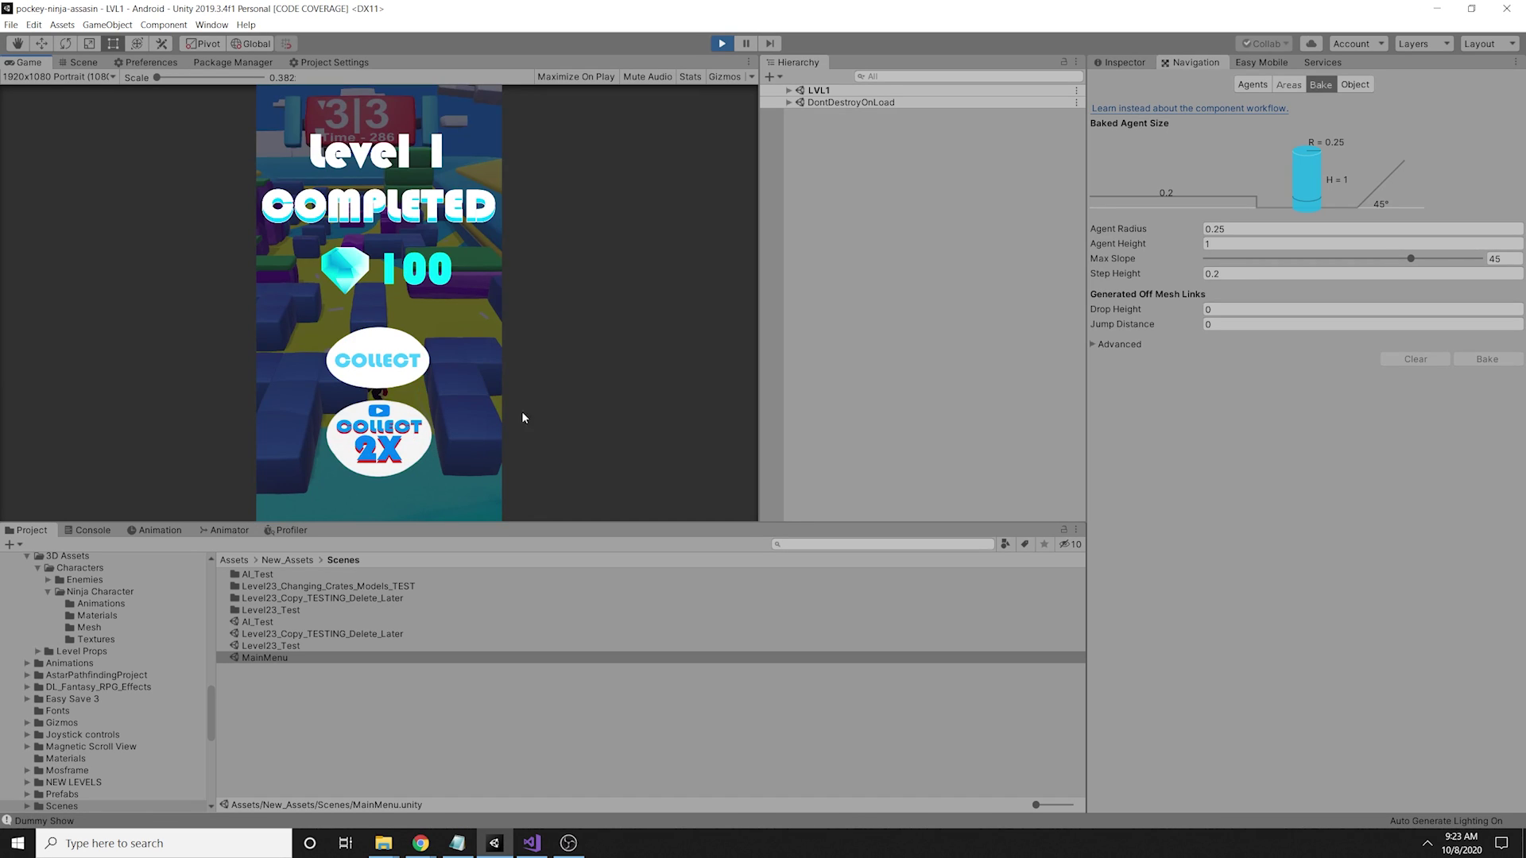
pyautogui.click(405, 461)
pyautogui.click(403, 458)
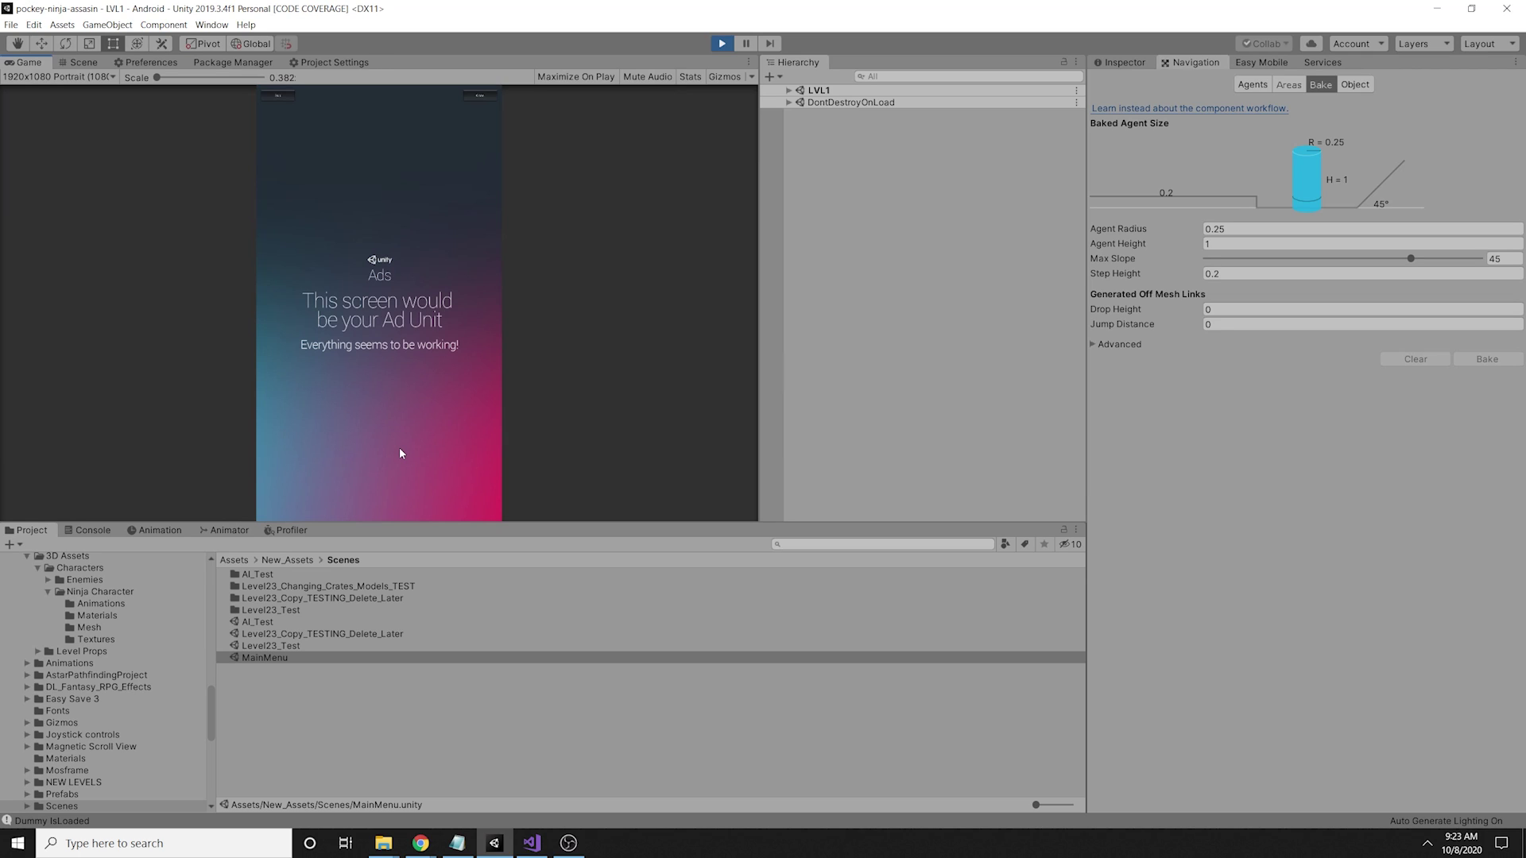
pyautogui.click(478, 97)
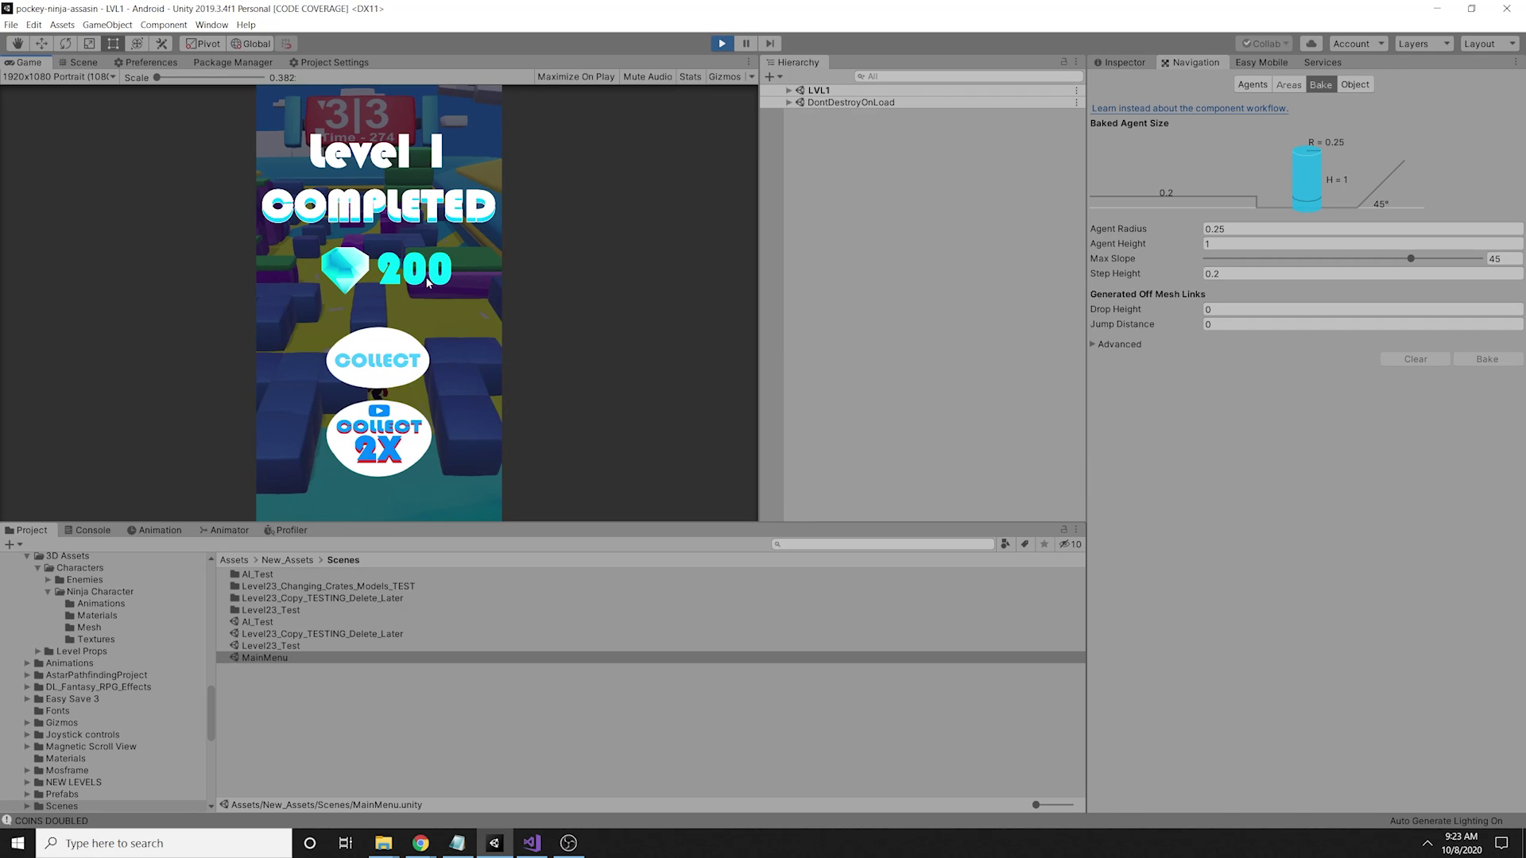
# Step: Collect the 200 gems and replay level 1
pyautogui.click(379, 363)
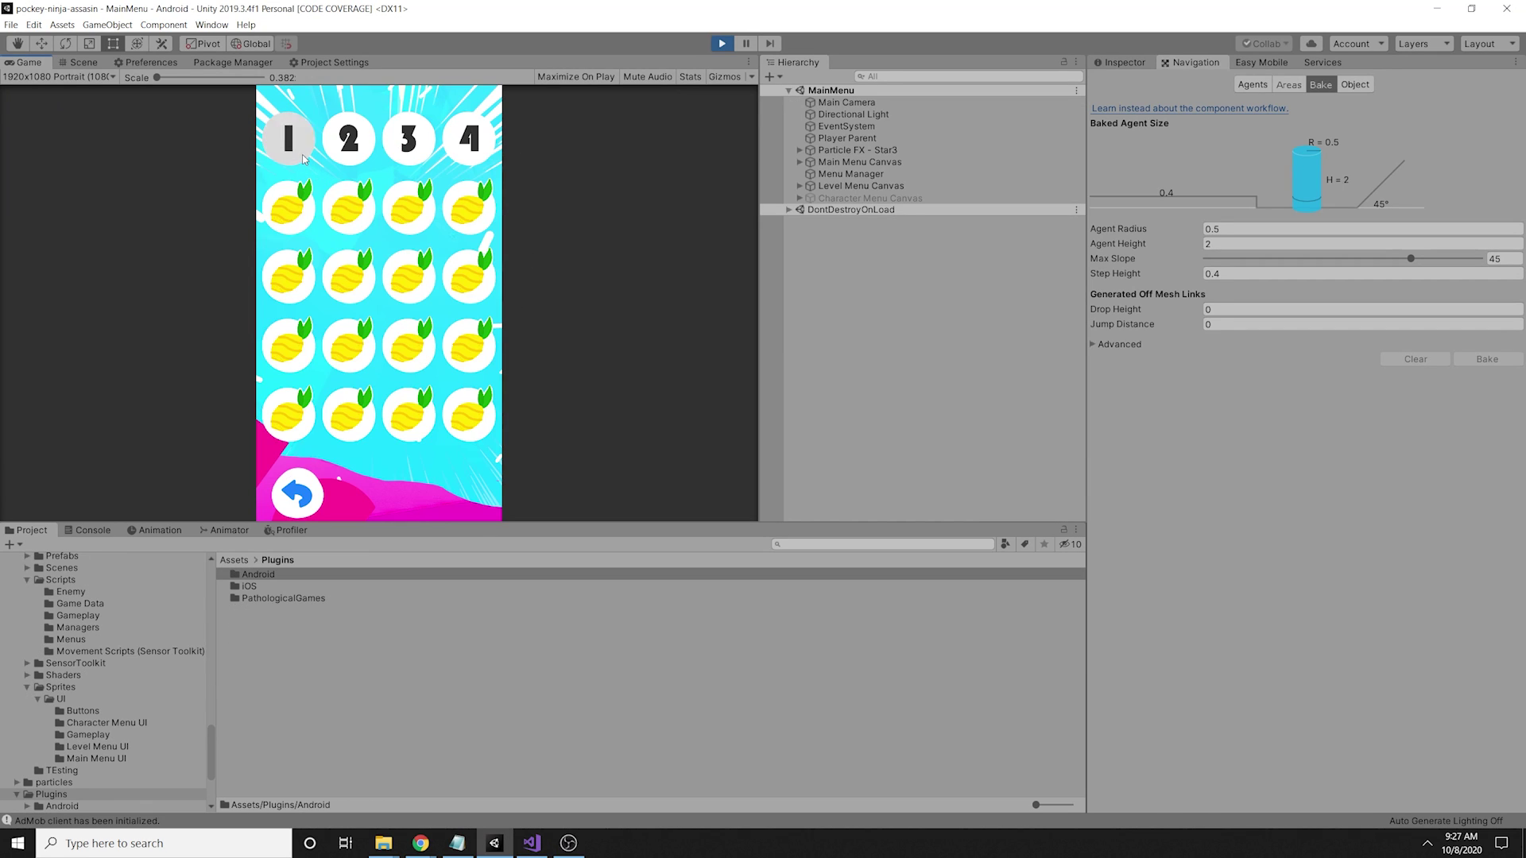
pyautogui.click(302, 155)
pyautogui.moveTo(398, 319); pyautogui.dragTo(401, 302)
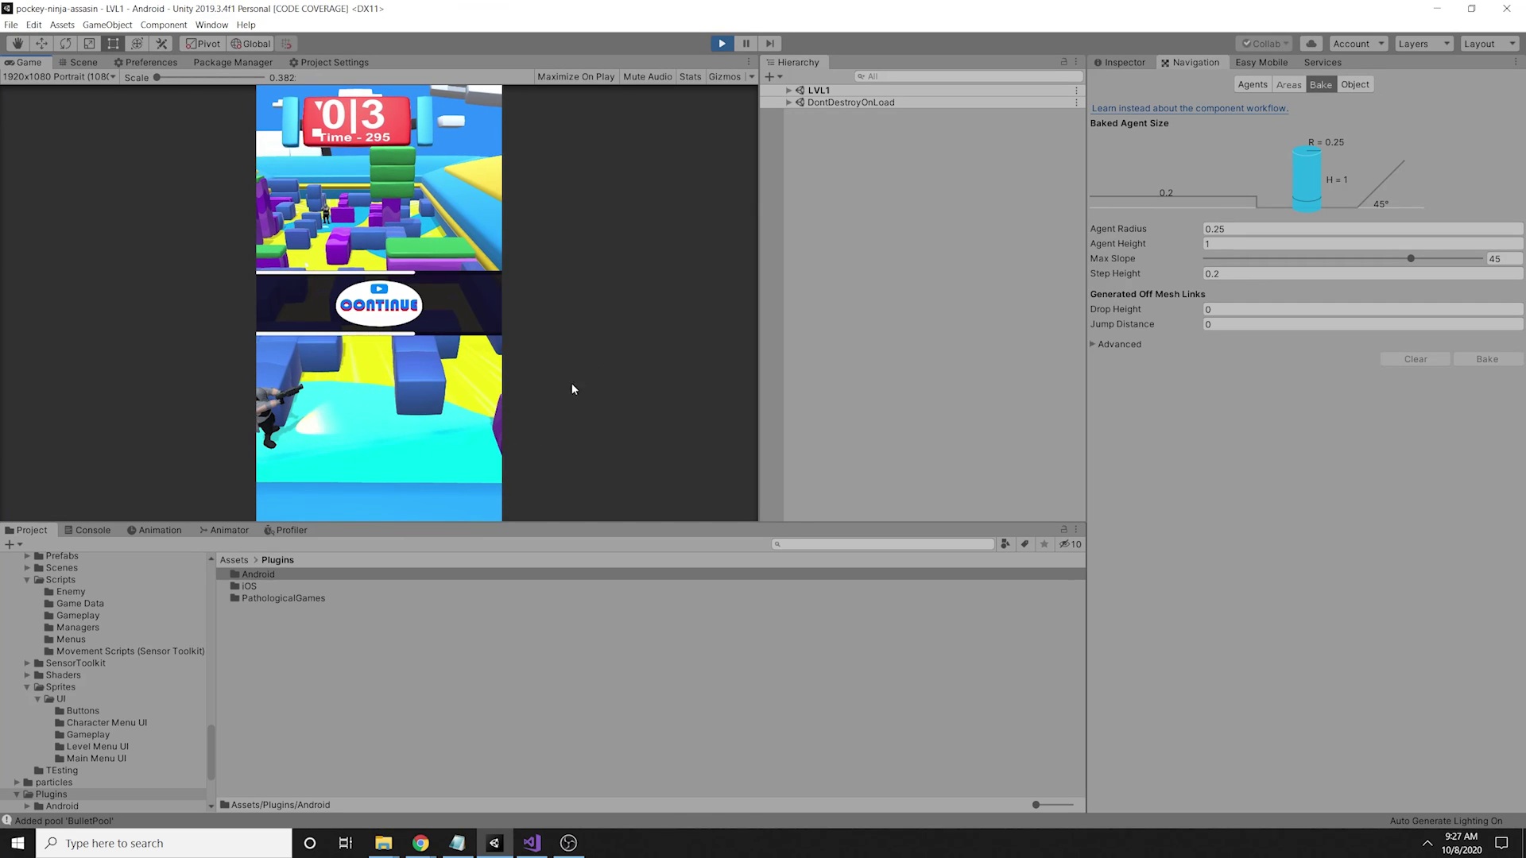
# Step: Revive the ninja with CONTINUE and close the Unity Ads test screen to resume
pyautogui.click(382, 312)
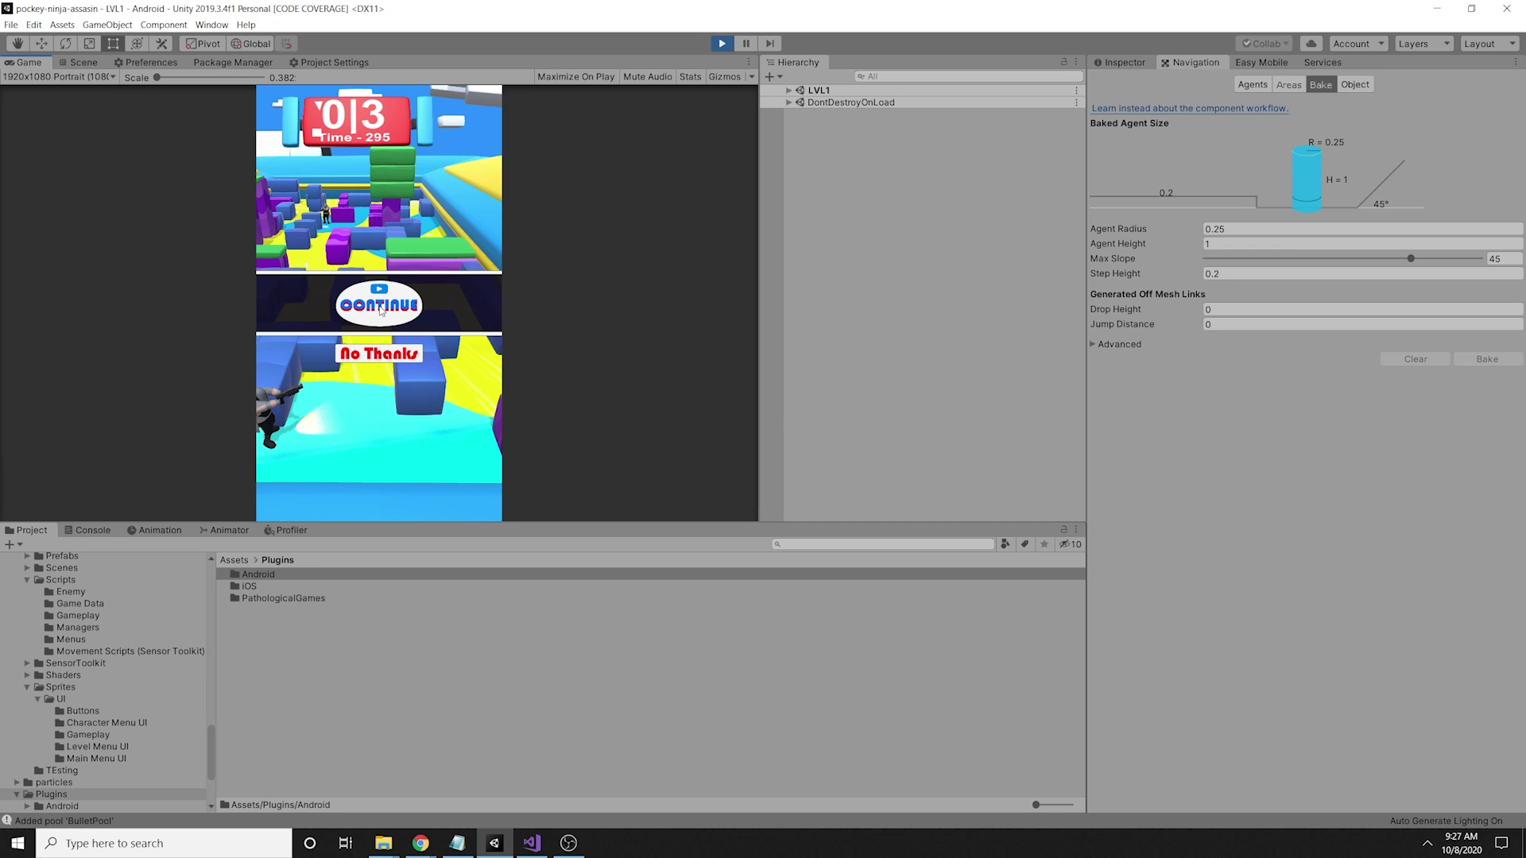
pyautogui.click(405, 308)
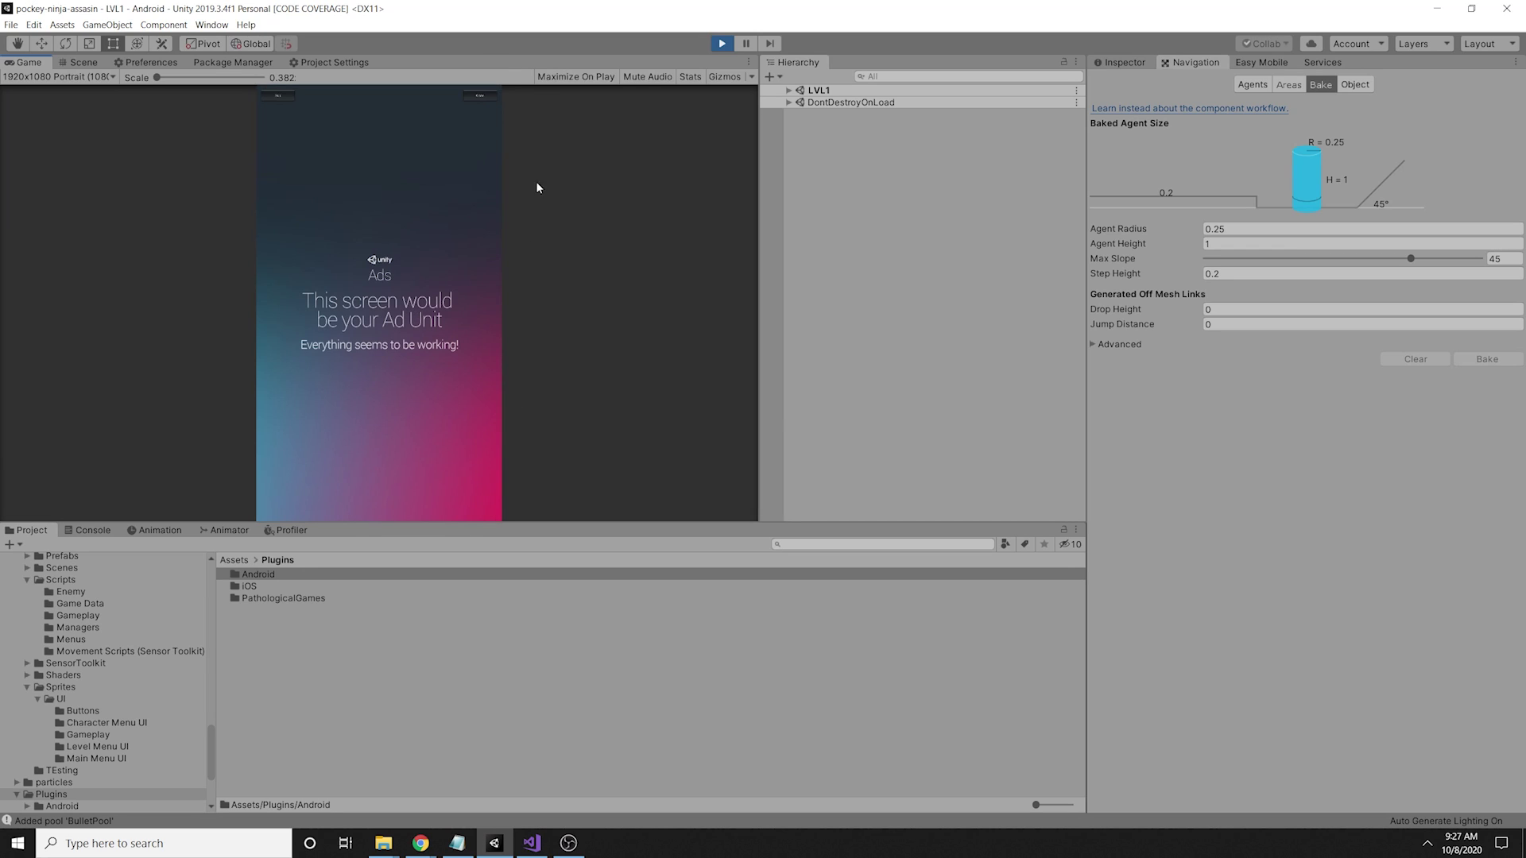
pyautogui.click(480, 96)
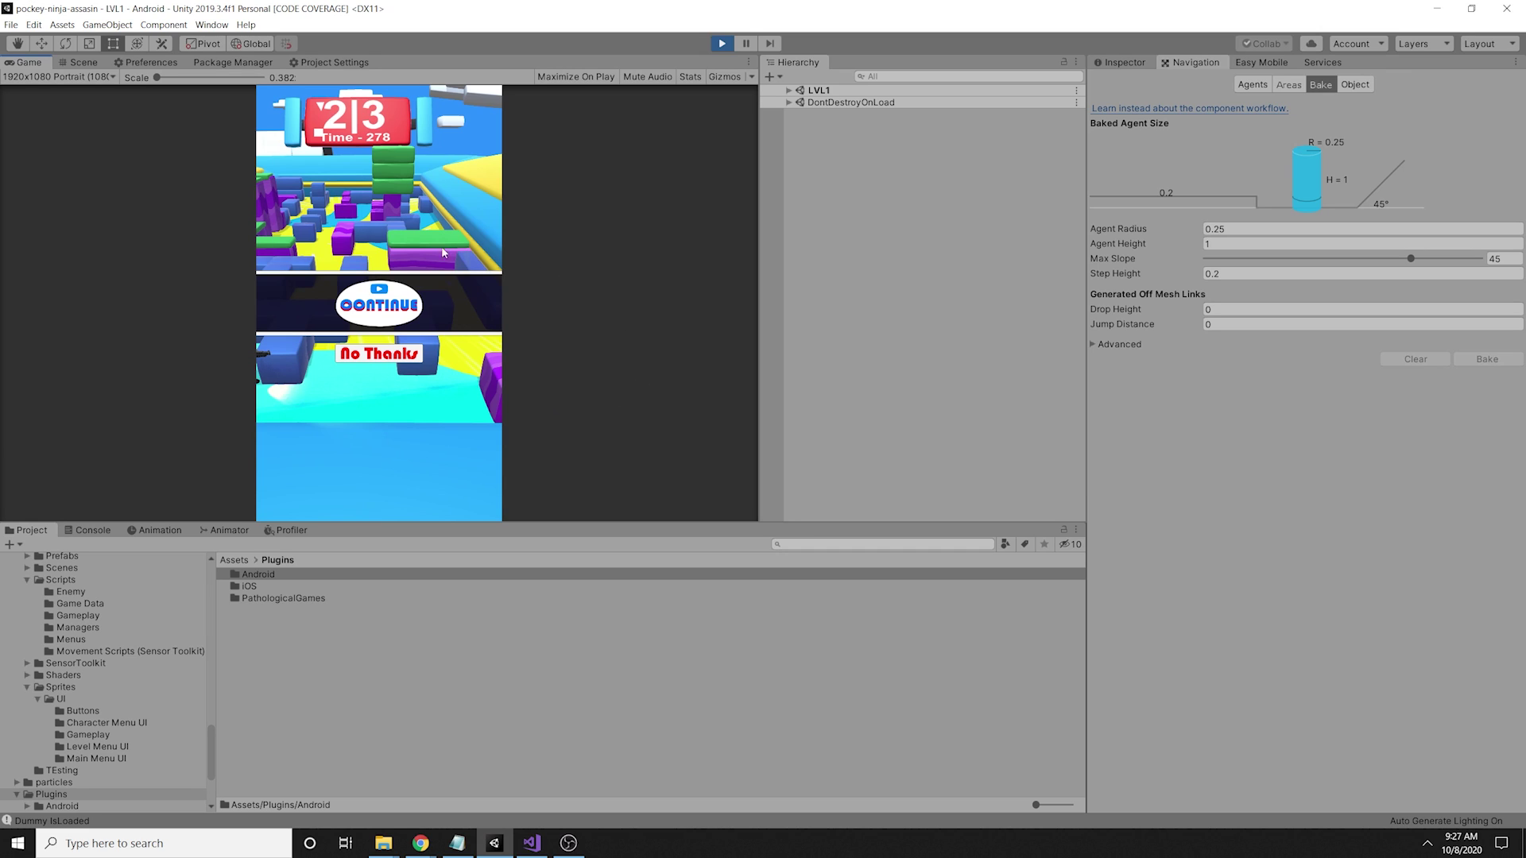
# Step: Accept the CONTINUE offer again to trigger another rewarded ad
pyautogui.click(382, 309)
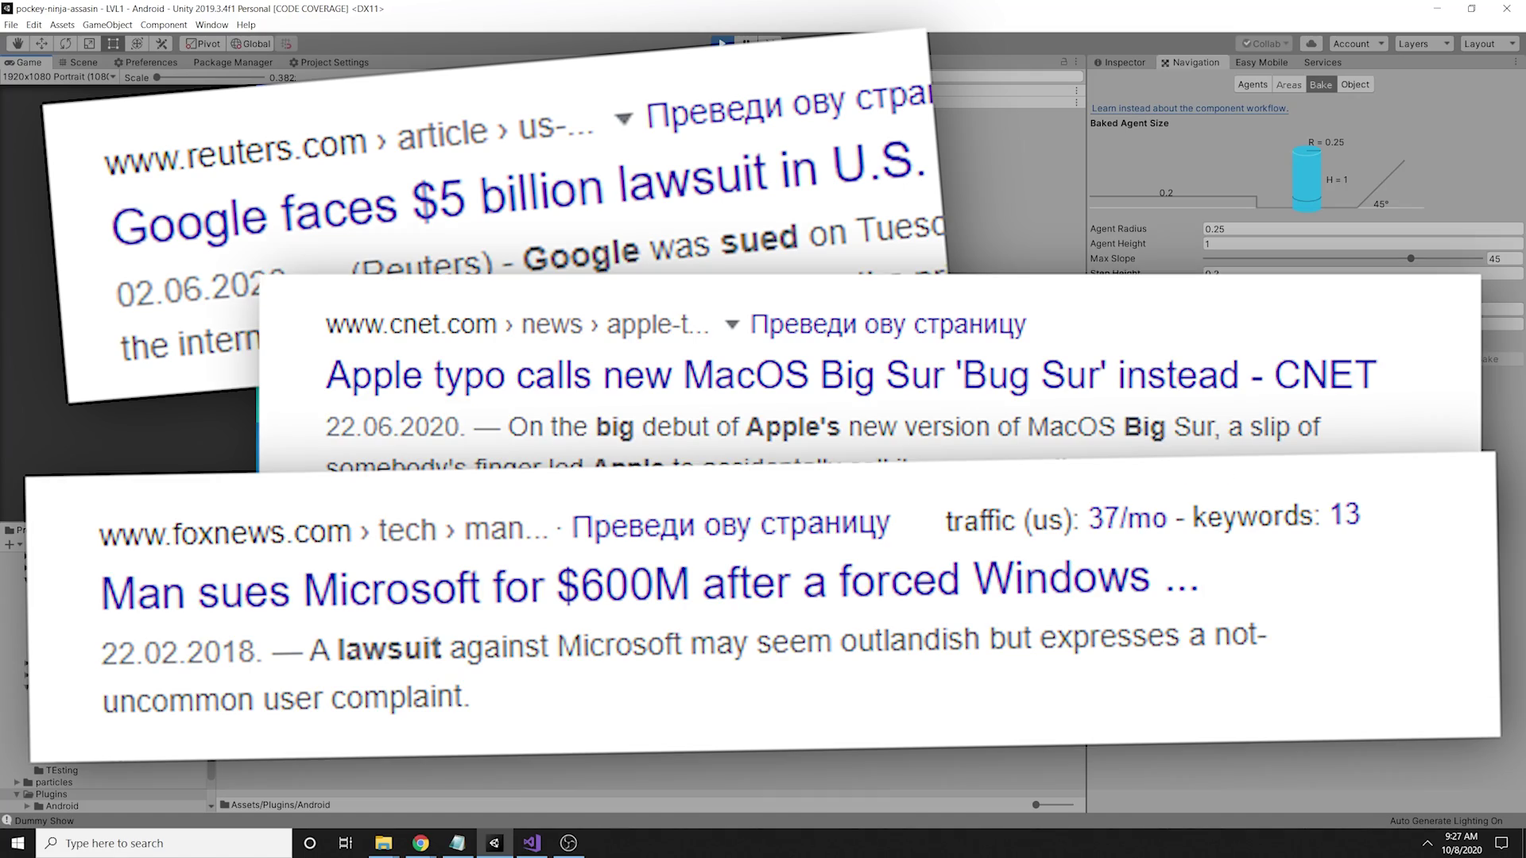